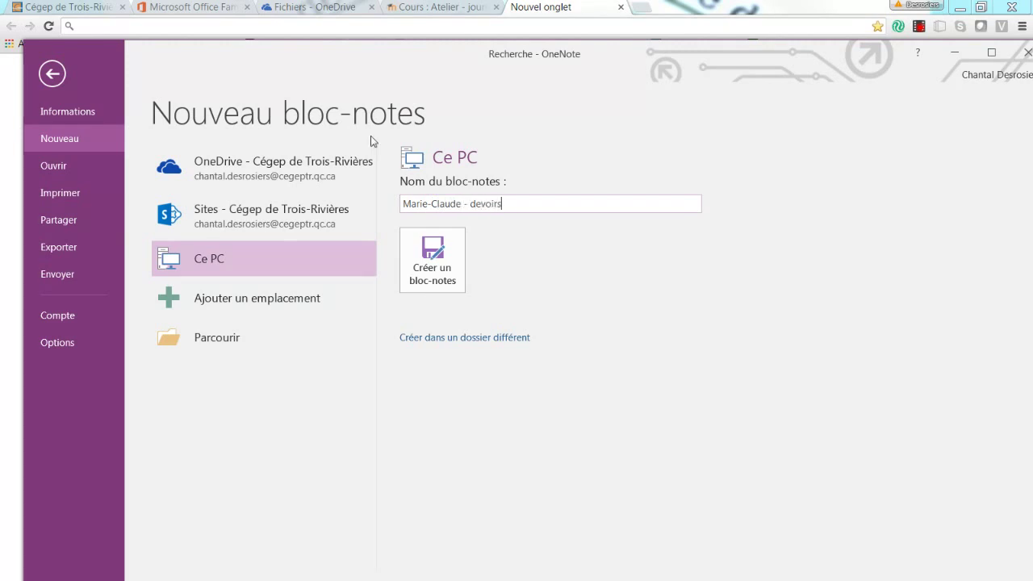
Create the student's homework notebook on this PC and rename its first section Devoir no. 1.
{"action": "left_click", "coordinate": [441, 258]}
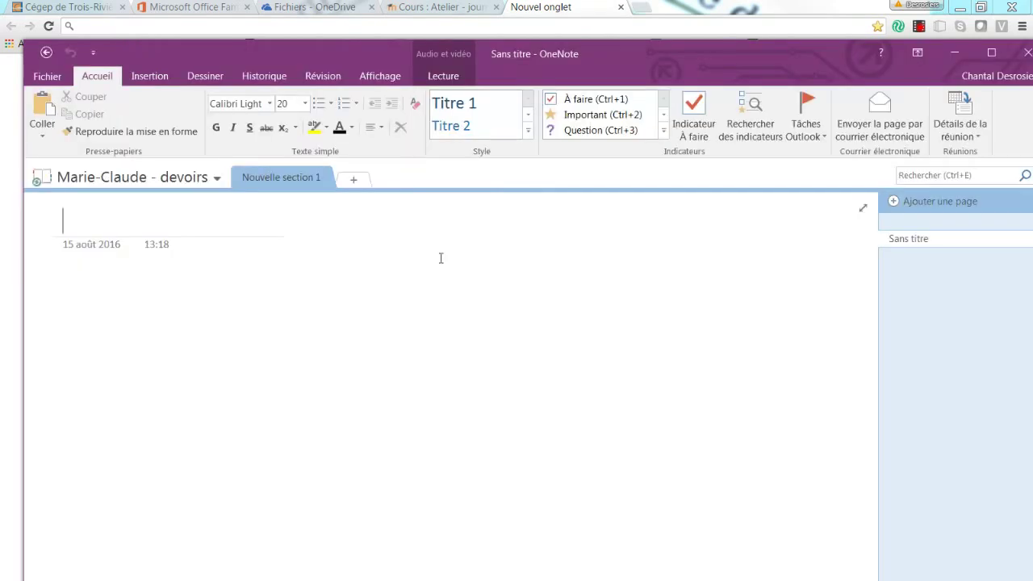
{"action": "right_click", "coordinate": [277, 184]}
{"action": "left_click", "coordinate": [296, 195]}
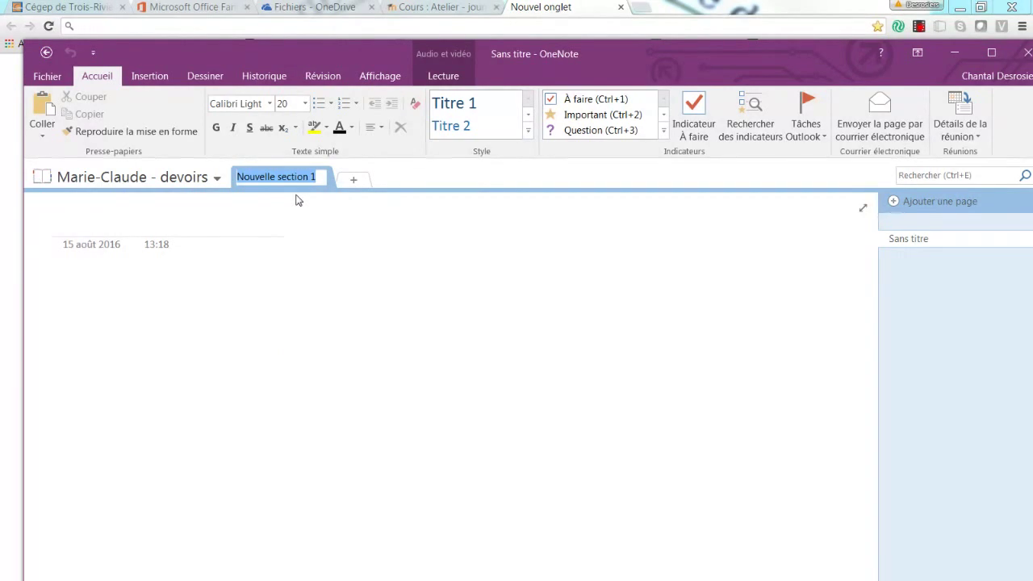
{"action": "type", "text": "Devoir no."}
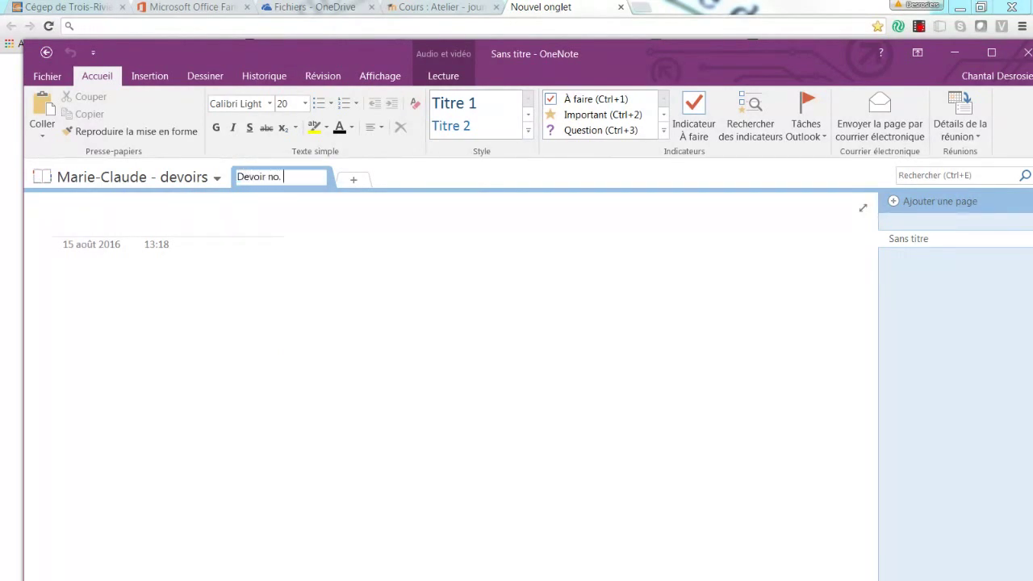
{"action": "type", "text": " 1"}
Add two more sections to the notebook, named Devoir no. 2 and Devoir no. 3.
{"action": "left_click", "coordinate": [354, 179]}
{"action": "type", "text": "De"}
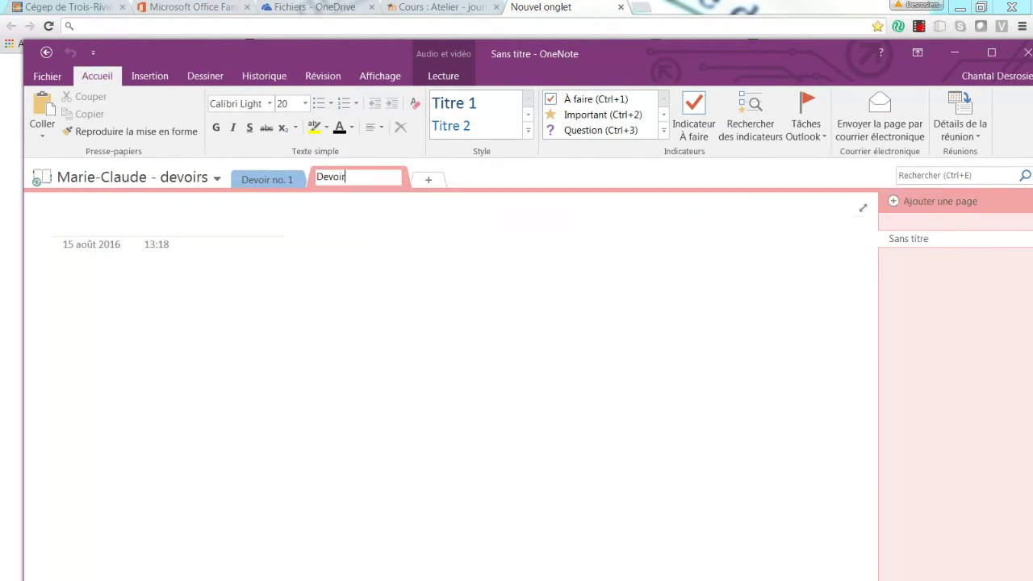
{"action": "left_click", "coordinate": [429, 179]}
{"action": "type", "text": "Devoir"}
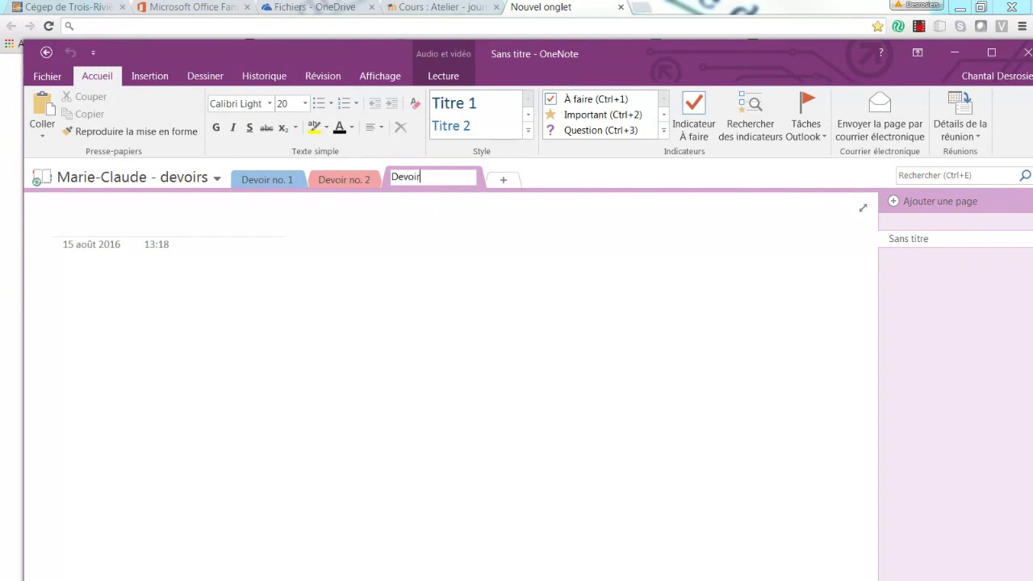
{"action": "type", "text": " no. 3"}
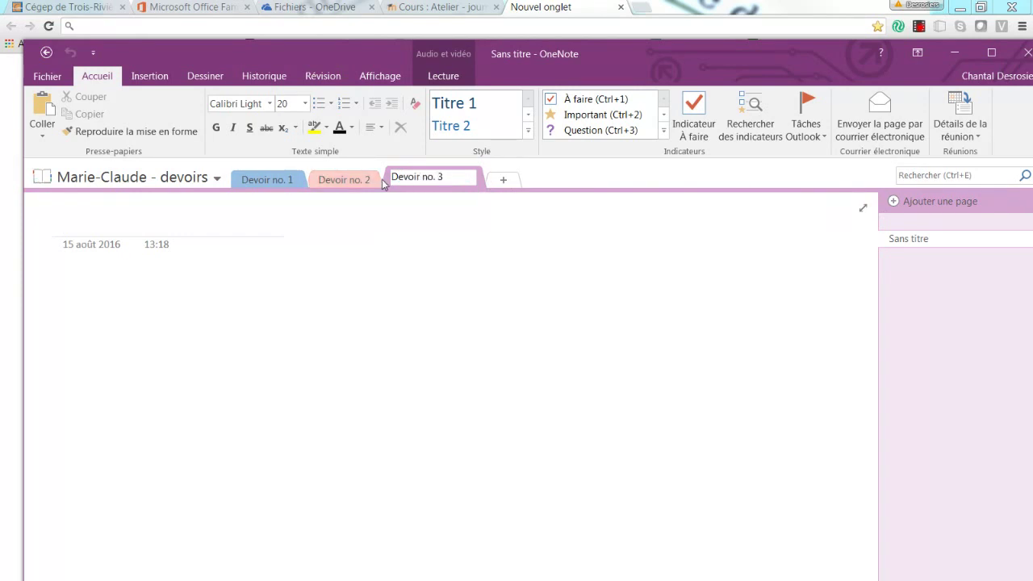
{"action": "key", "text": "Return"}
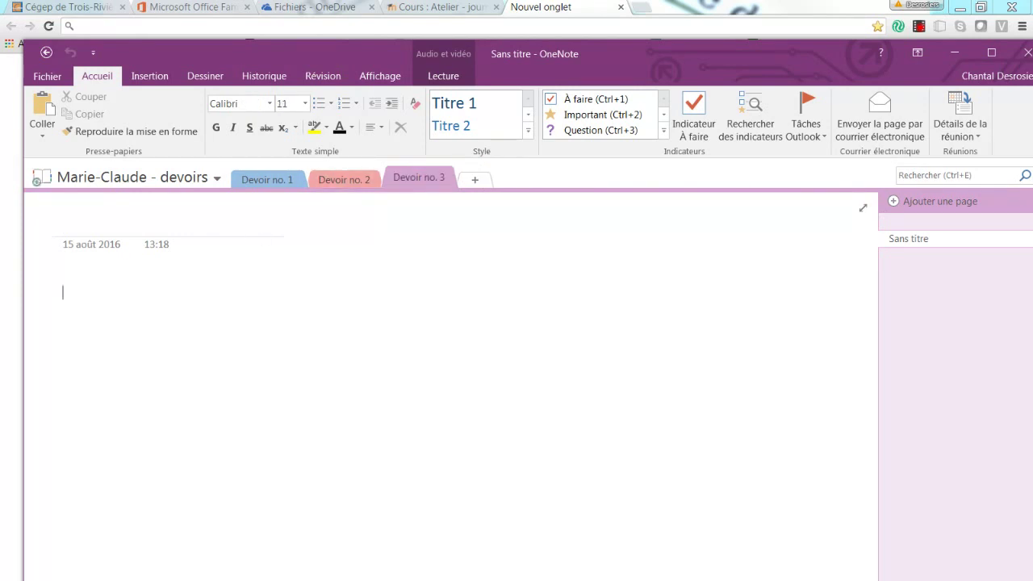
Switch to the Correction numérique presentation in PowerPoint and print all its slides with the Envoyer à OneNote 16 printer.
{"action": "left_click", "coordinate": [72, 542]}
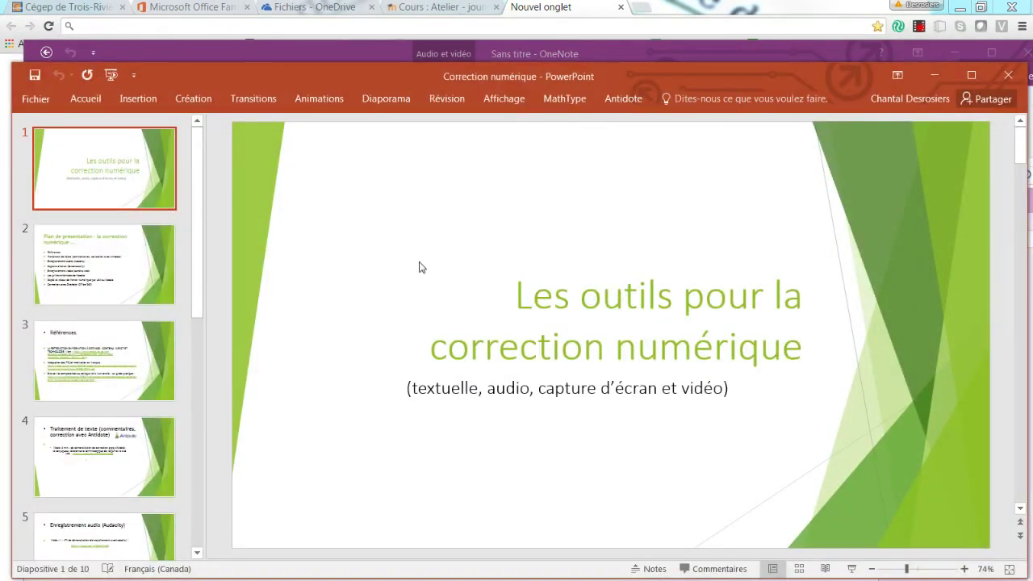
{"action": "left_click_drag", "start_coordinate": [397, 74], "coordinate": [421, 31]}
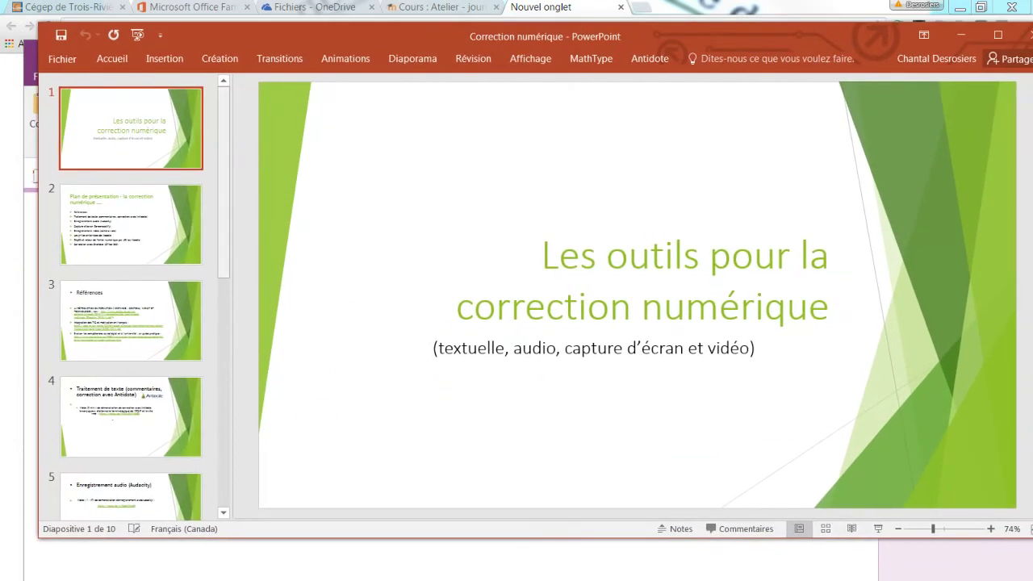
{"action": "left_click", "coordinate": [65, 61]}
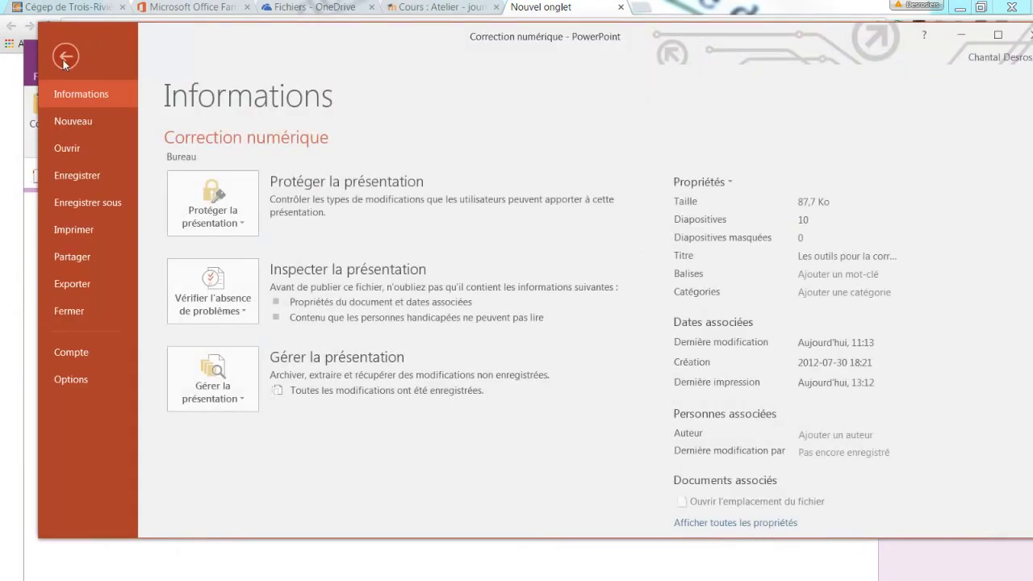
{"action": "left_click", "coordinate": [81, 234]}
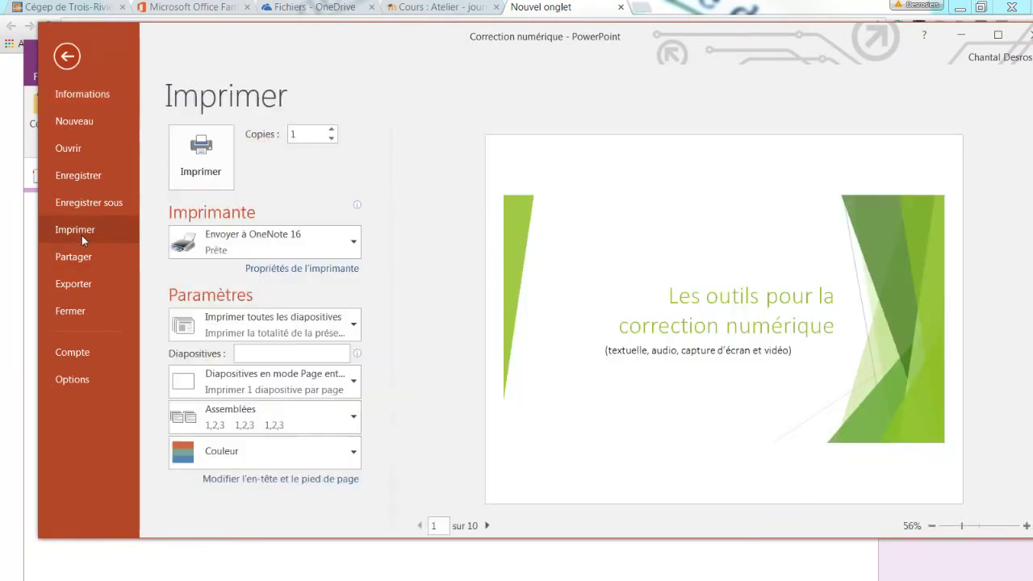
{"action": "left_click", "coordinate": [296, 245]}
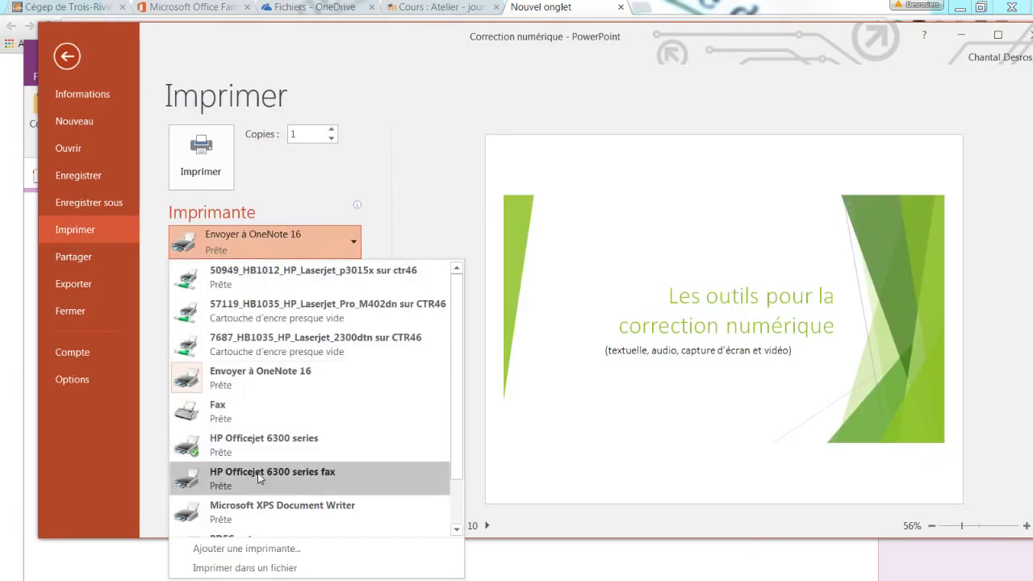
{"action": "left_click", "coordinate": [299, 376]}
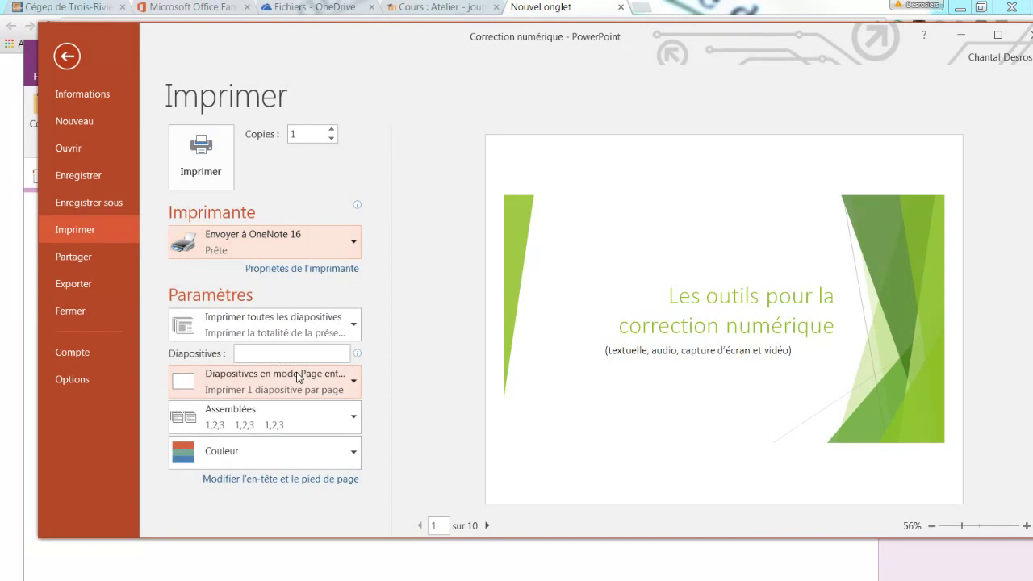
{"action": "left_click", "coordinate": [221, 160]}
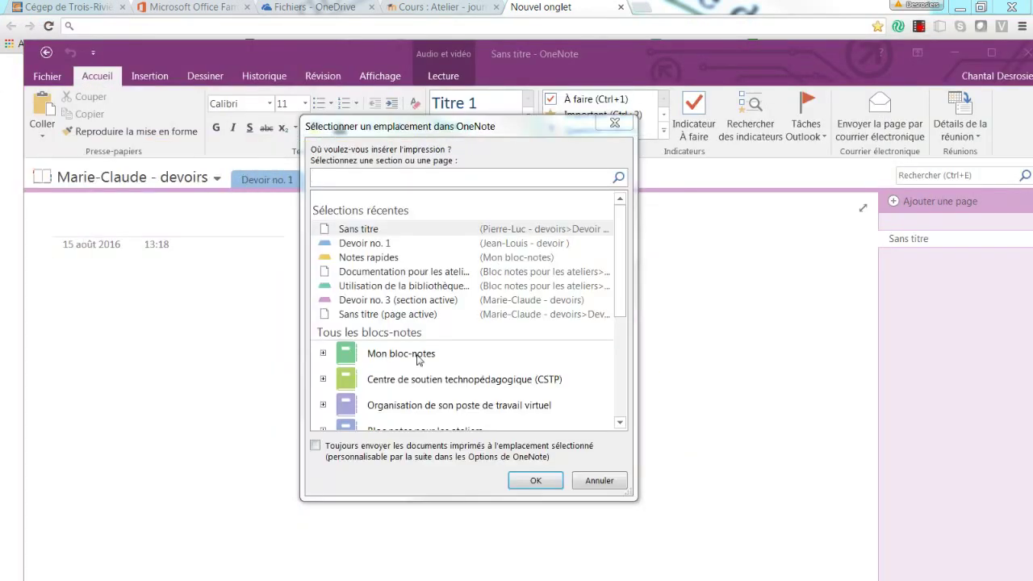
Insert the printout into the Sans titre page of section Devoir no. 1 in the newly created student homework notebook.
{"action": "left_click_drag", "start_coordinate": [624, 242], "coordinate": [628, 361]}
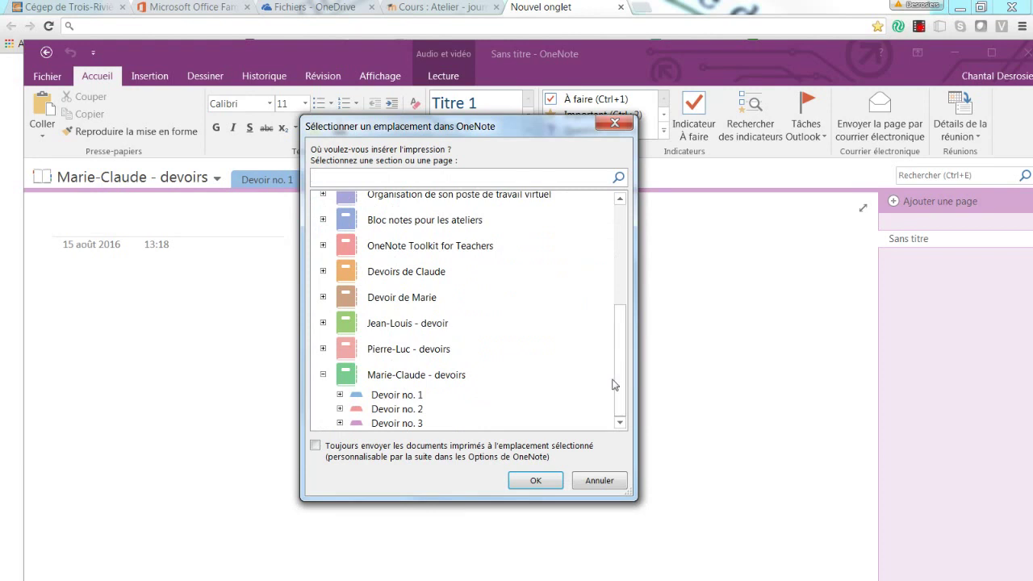
{"action": "left_click", "coordinate": [418, 378]}
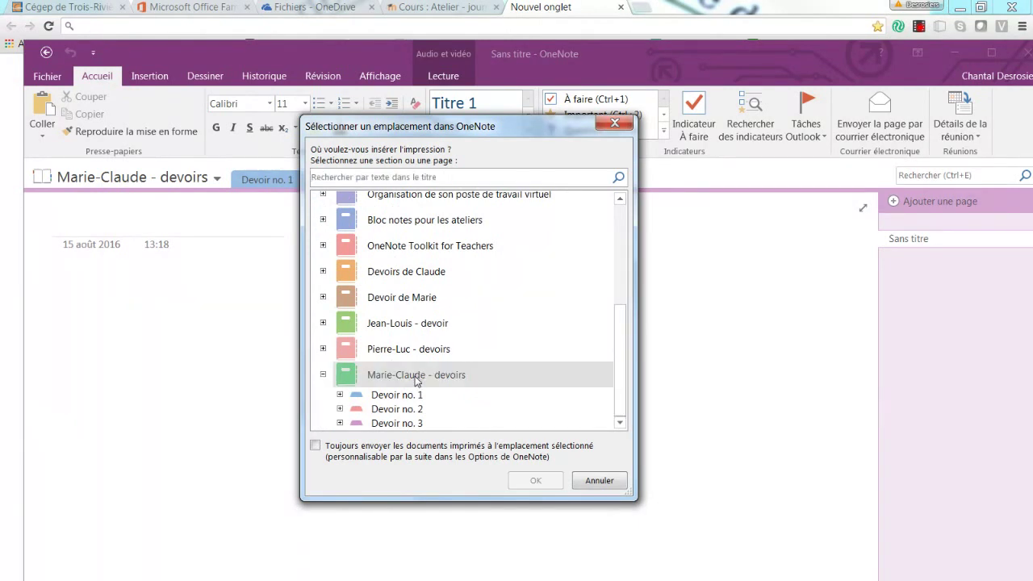
{"action": "left_click", "coordinate": [396, 396]}
{"action": "left_click", "coordinate": [339, 395]}
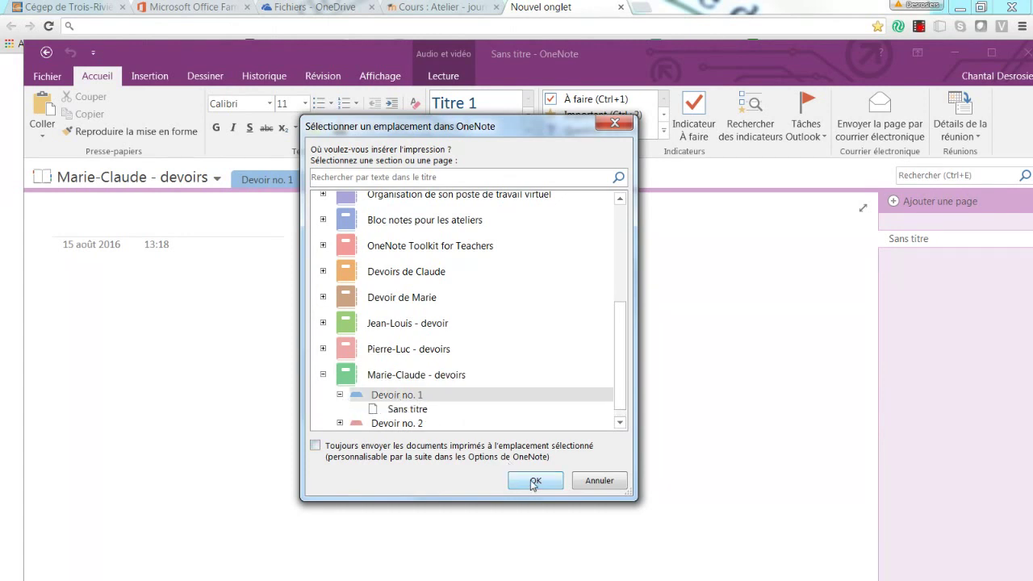
{"action": "left_click", "coordinate": [416, 410]}
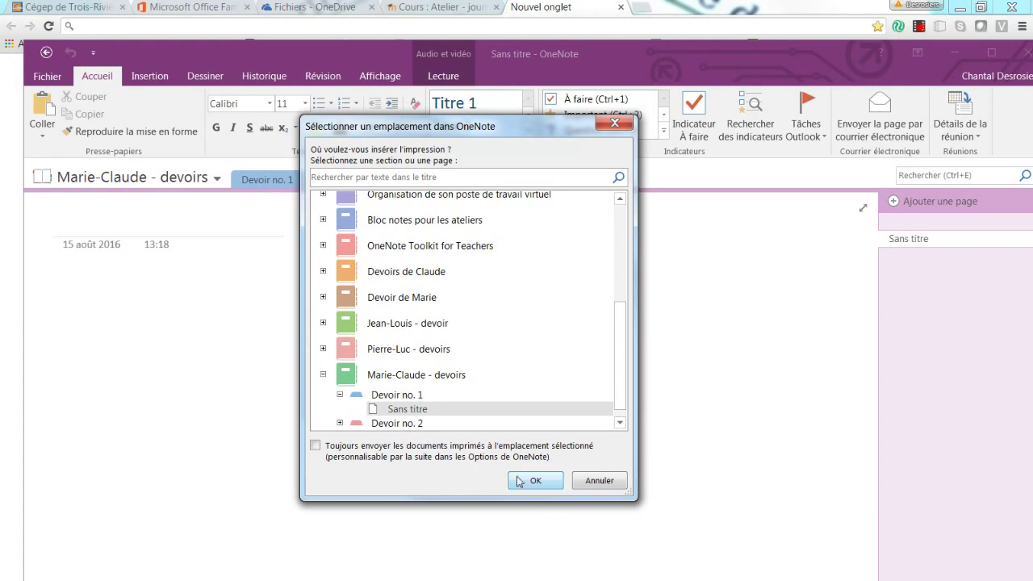
{"action": "left_click", "coordinate": [533, 481]}
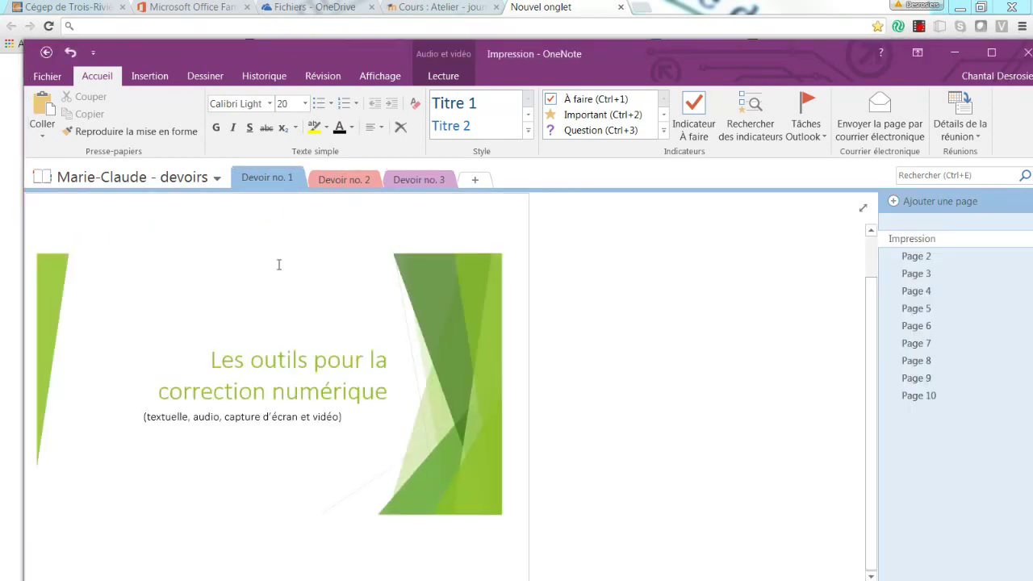
On page 3 of the printout, outline the Références title and the list of references freehand with the thin black pen.
{"action": "left_click", "coordinate": [914, 256]}
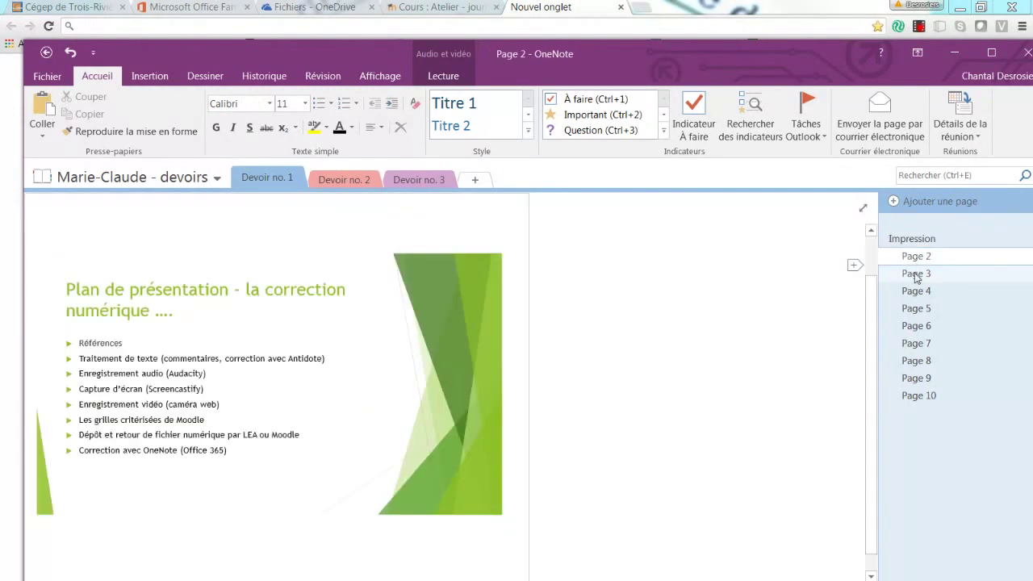
{"action": "left_click", "coordinate": [915, 273]}
{"action": "left_click", "coordinate": [916, 292]}
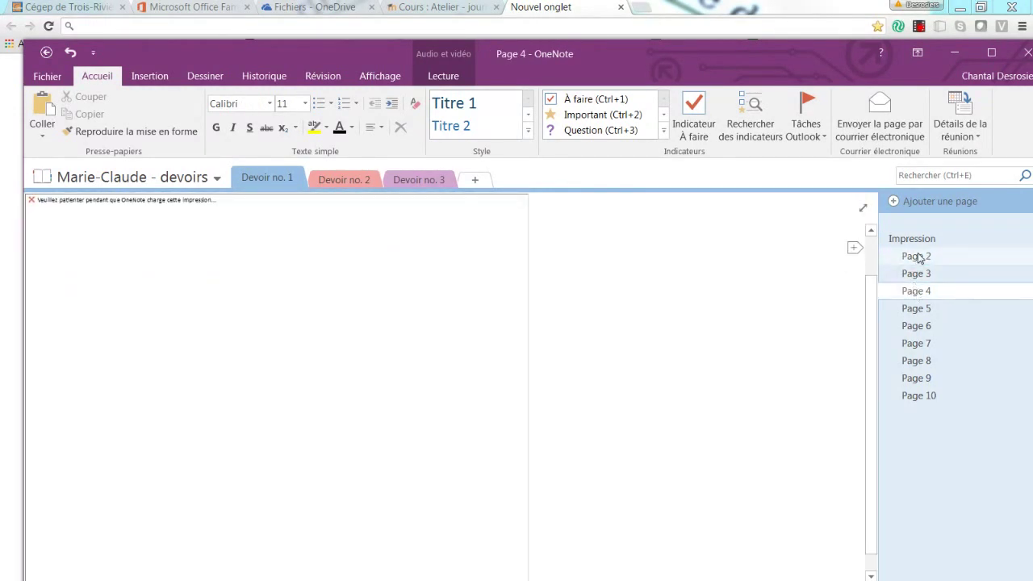
{"action": "left_click", "coordinate": [916, 256]}
{"action": "left_click", "coordinate": [918, 274]}
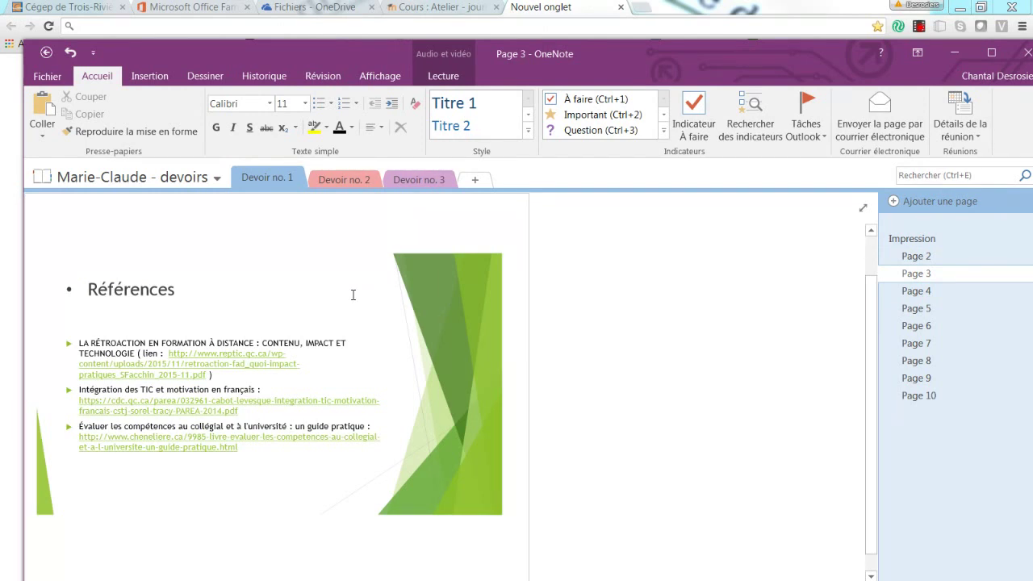
{"action": "left_click", "coordinate": [206, 77]}
{"action": "left_click", "coordinate": [208, 101]}
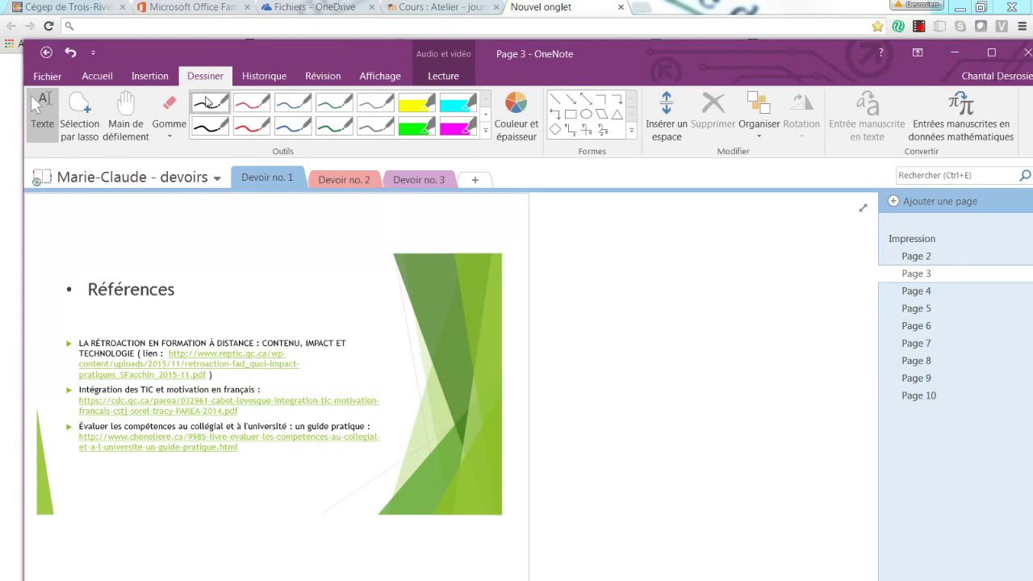
{"action": "left_click", "coordinate": [213, 110]}
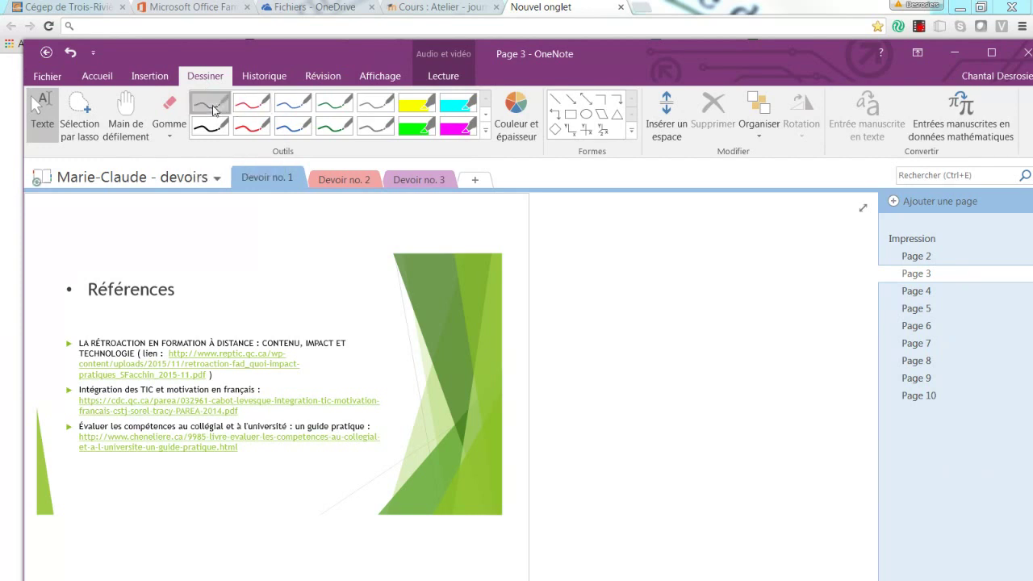
{"action": "mouse_move", "coordinate": [176, 255]}
{"action": "left_mouse_down"}
{"action": "mouse_move", "coordinate": [73, 316]}
{"action": "mouse_move", "coordinate": [130, 311]}
{"action": "left_mouse_up"}
{"action": "mouse_move", "coordinate": [194, 327]}
{"action": "left_mouse_down"}
{"action": "mouse_move", "coordinate": [37, 307]}
{"action": "mouse_move", "coordinate": [39, 460]}
{"action": "mouse_move", "coordinate": [434, 385]}
{"action": "mouse_move", "coordinate": [213, 337]}
{"action": "left_mouse_up"}
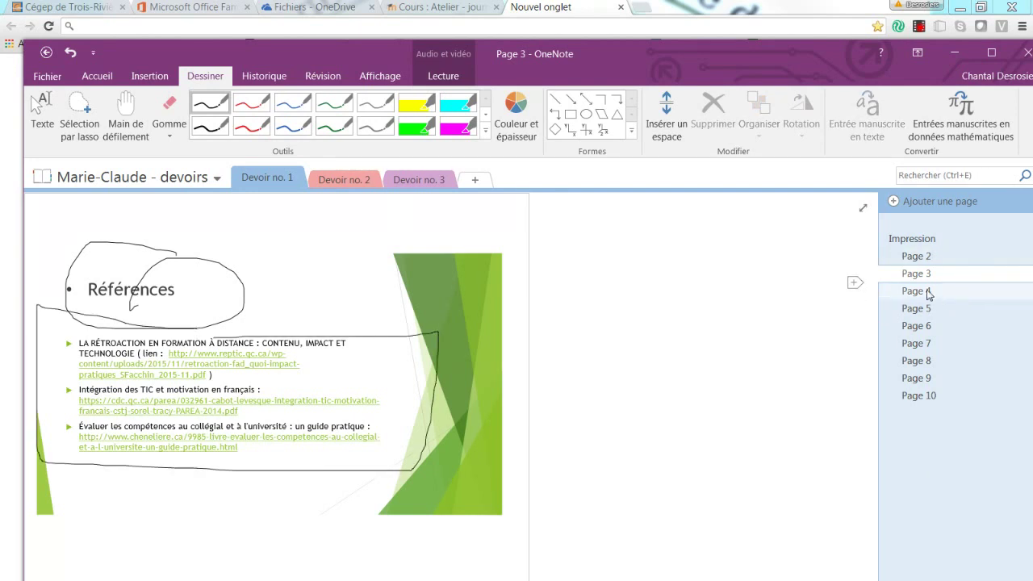
On page 2, circle the slide title with the thin red pen and add turquoise highlighter strokes above and below it.
{"action": "left_click", "coordinate": [923, 261]}
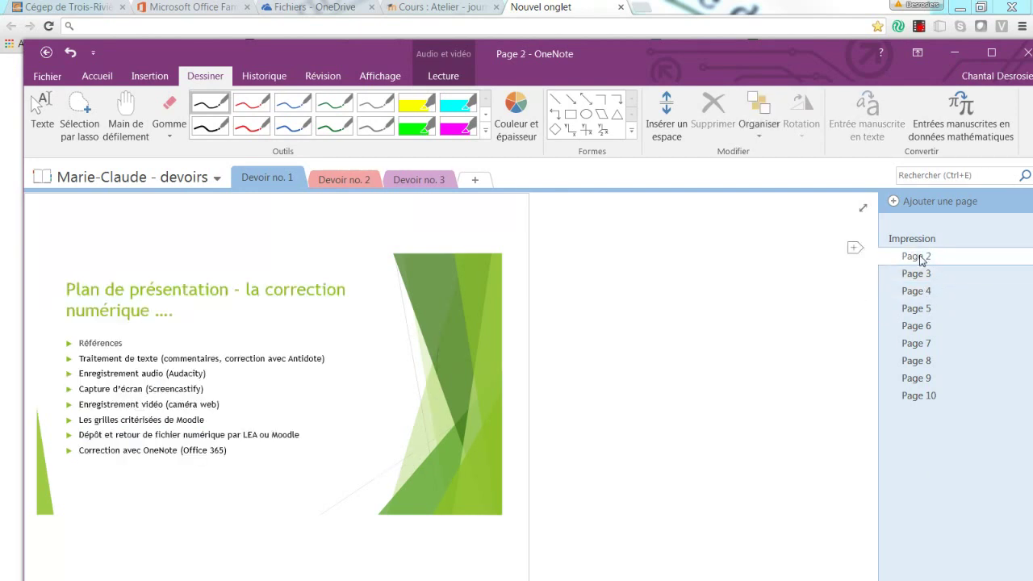
{"action": "left_click", "coordinate": [253, 105]}
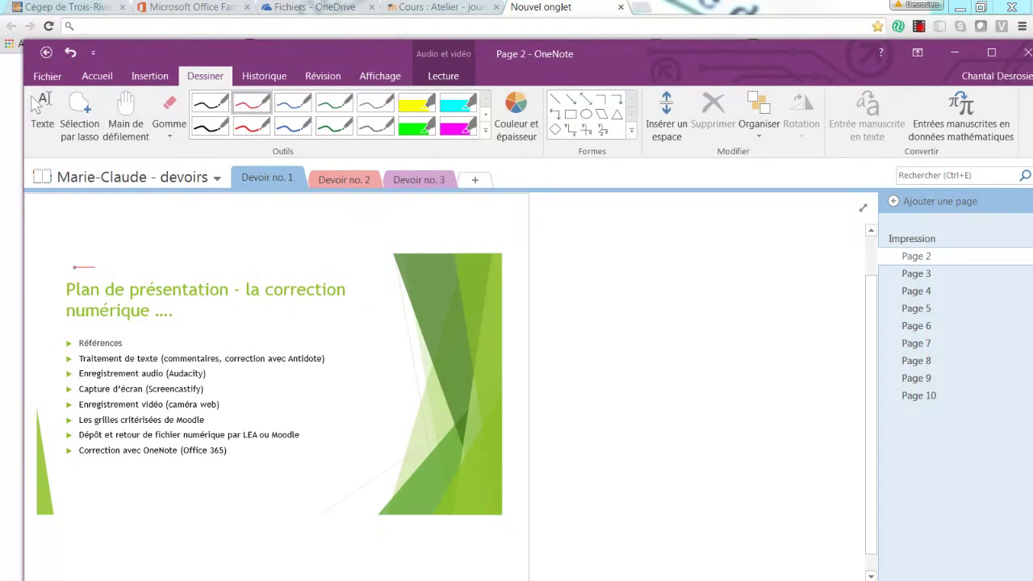
{"action": "mouse_move", "coordinate": [73, 266]}
{"action": "left_mouse_down"}
{"action": "mouse_move", "coordinate": [113, 334]}
{"action": "mouse_move", "coordinate": [381, 289]}
{"action": "mouse_move", "coordinate": [132, 266]}
{"action": "left_mouse_up"}
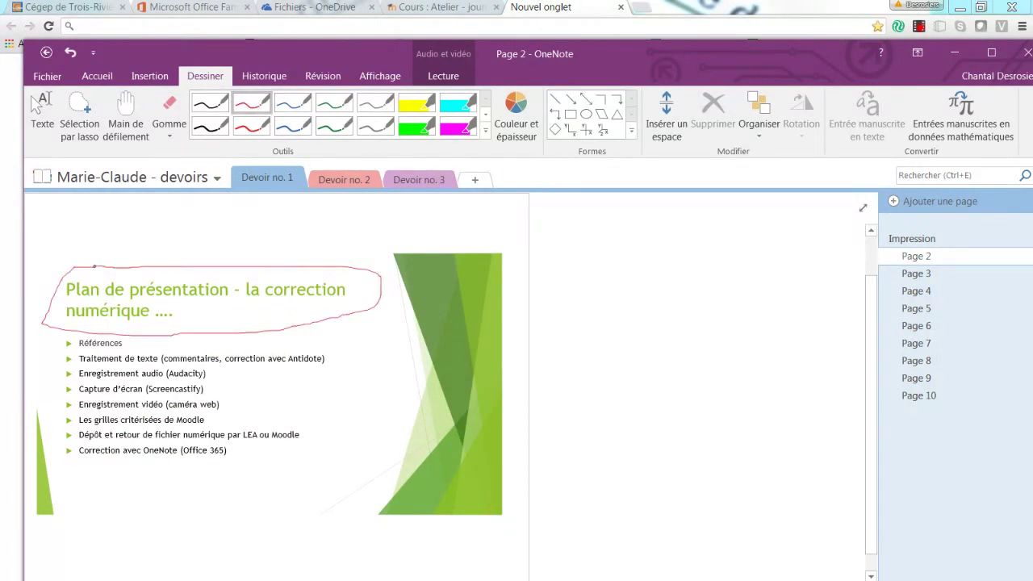
{"action": "left_click", "coordinate": [457, 104]}
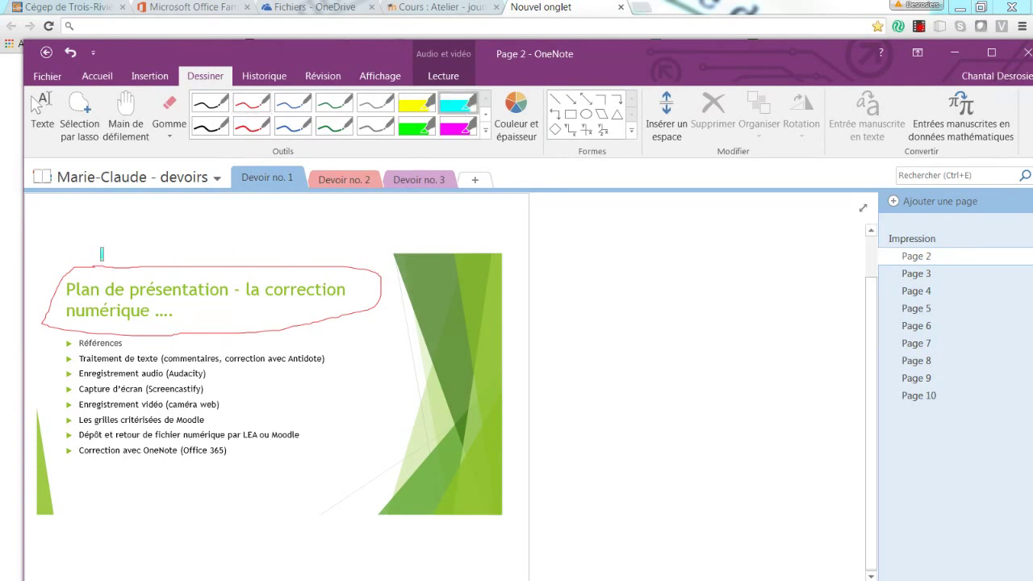
{"action": "left_click_drag", "start_coordinate": [102, 254], "coordinate": [349, 264]}
{"action": "left_click_drag", "start_coordinate": [129, 330], "coordinate": [327, 330]}
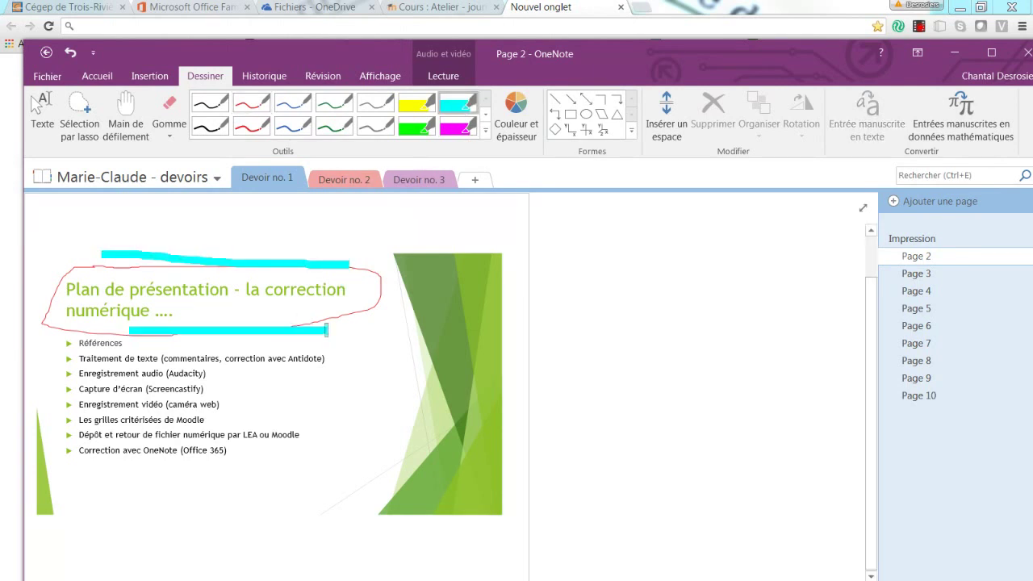
Set the highlighter to the thinnest width in orange and underline the last bullet, Correction avec OneNote (Office 365).
{"action": "left_click", "coordinate": [506, 125]}
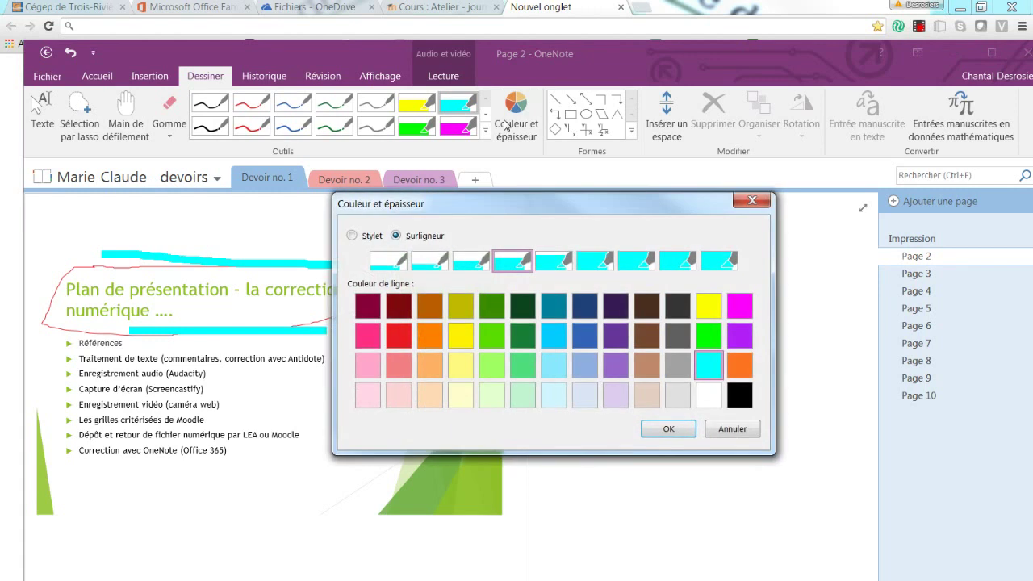
{"action": "left_click", "coordinate": [390, 262]}
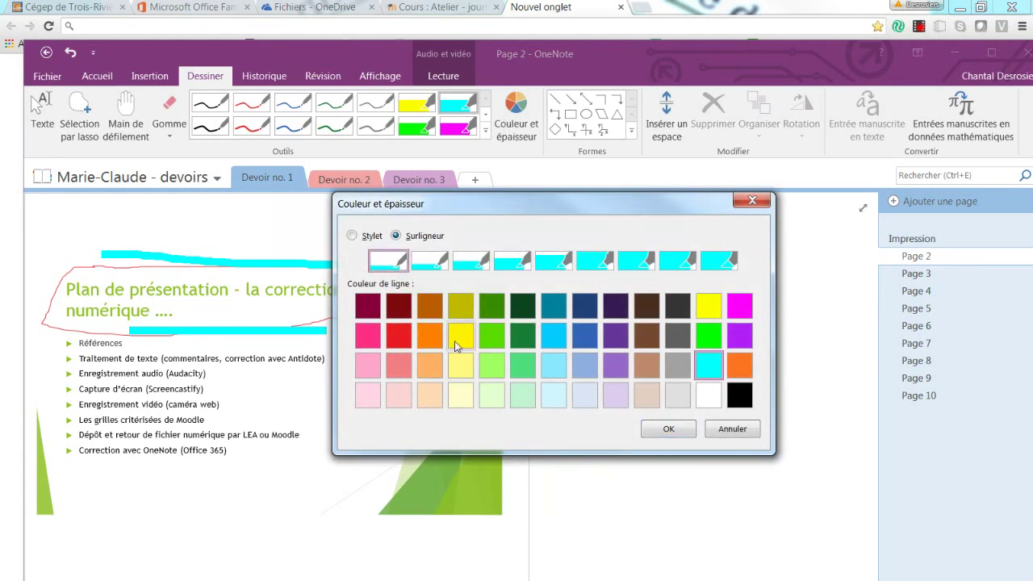
{"action": "left_click", "coordinate": [431, 335]}
{"action": "left_click", "coordinate": [658, 428]}
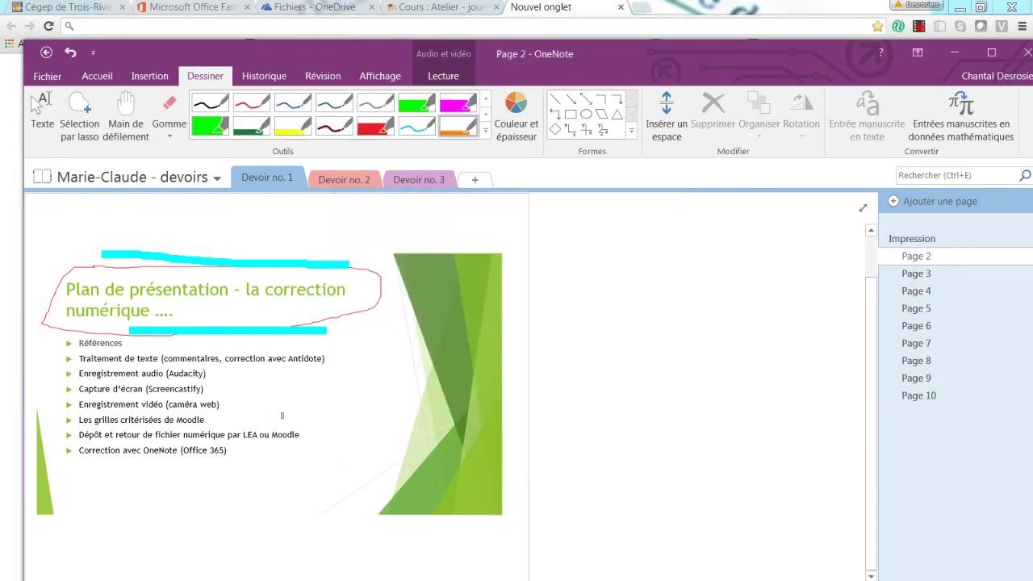
{"action": "left_click_drag", "start_coordinate": [72, 467], "coordinate": [285, 467]}
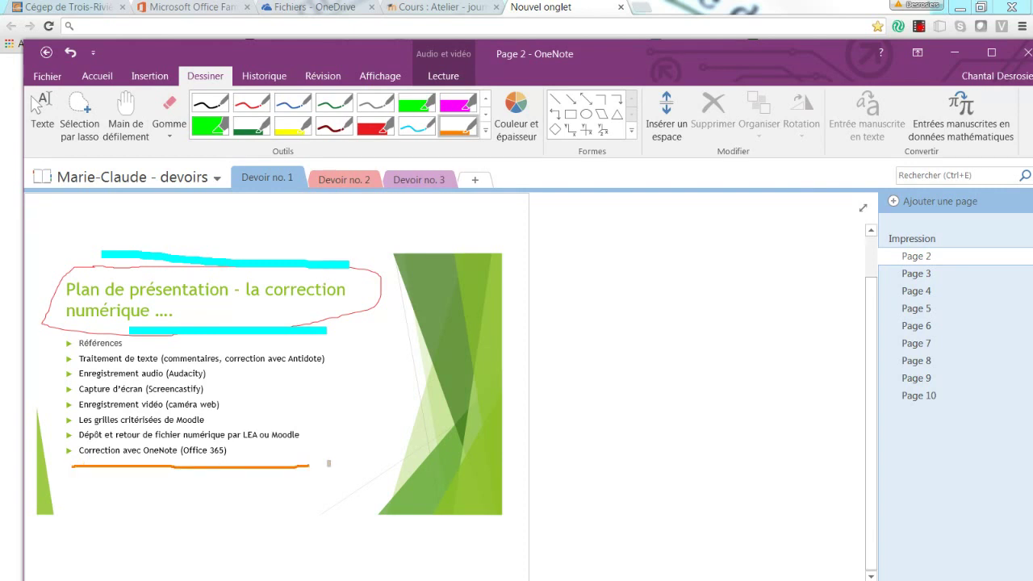
On page 2, frame the slide's bullet list with a rectangle shape in the thin orange highlighter.
{"action": "left_click", "coordinate": [575, 115]}
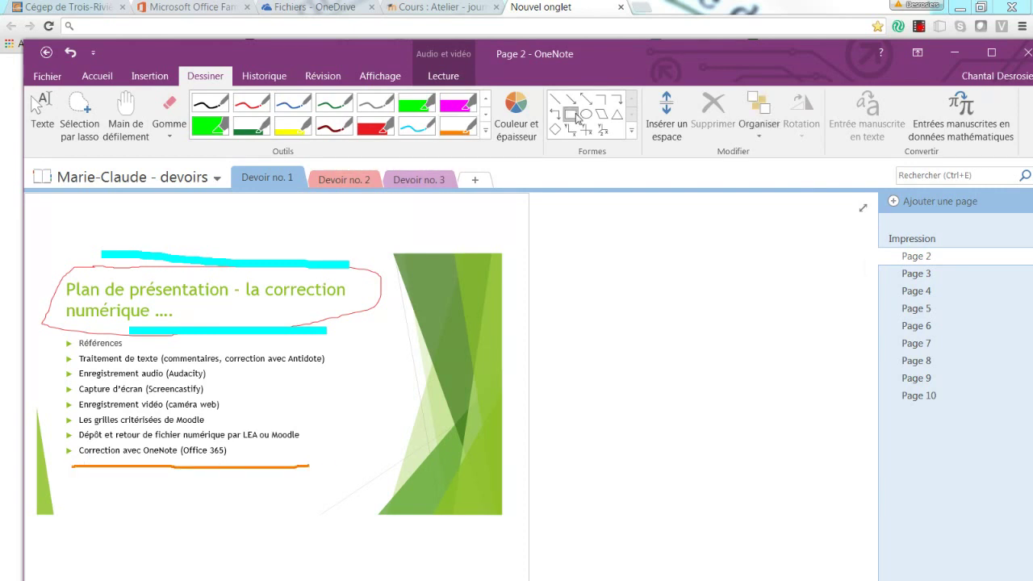
{"action": "left_click_drag", "start_coordinate": [50, 323], "coordinate": [386, 483]}
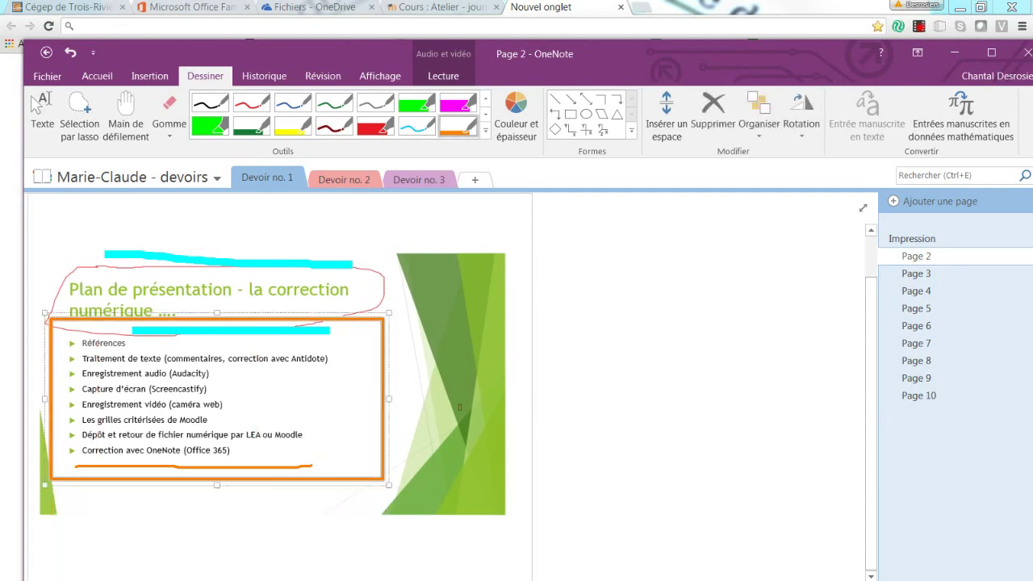
With an orange highlighter set to the seventh width, draw an ellipse over the slide's title and list and two check marks beside the slide.
{"action": "left_click", "coordinate": [472, 135]}
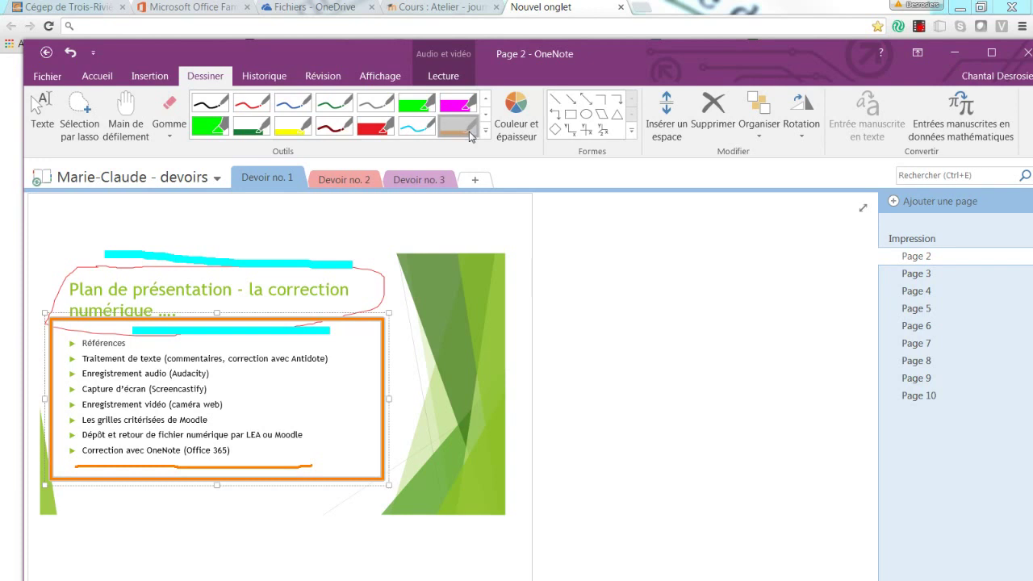
{"action": "left_click", "coordinate": [508, 122]}
{"action": "left_click", "coordinate": [638, 261]}
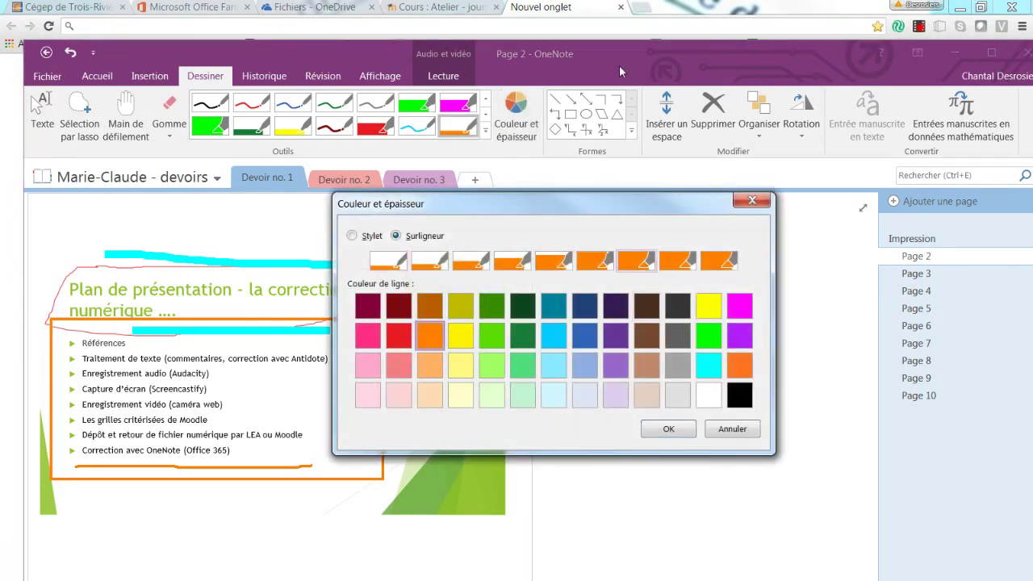
{"action": "left_click", "coordinate": [668, 429]}
{"action": "left_click", "coordinate": [586, 114]}
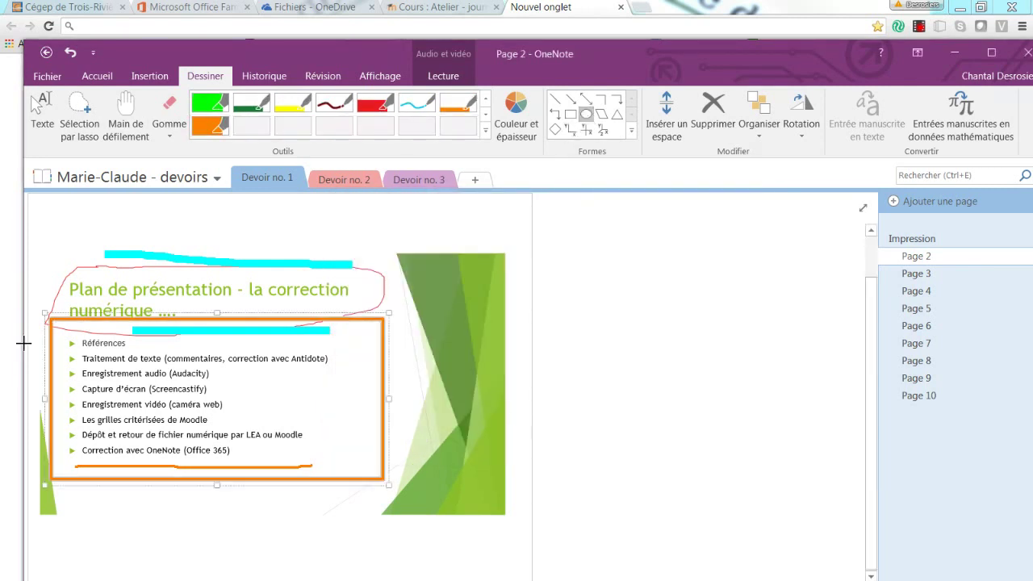
{"action": "mouse_move", "coordinate": [61, 260]}
{"action": "left_mouse_down"}
{"action": "mouse_move", "coordinate": [265, 531]}
{"action": "mouse_move", "coordinate": [445, 490]}
{"action": "mouse_move", "coordinate": [417, 489]}
{"action": "mouse_move", "coordinate": [442, 568]}
{"action": "left_mouse_up"}
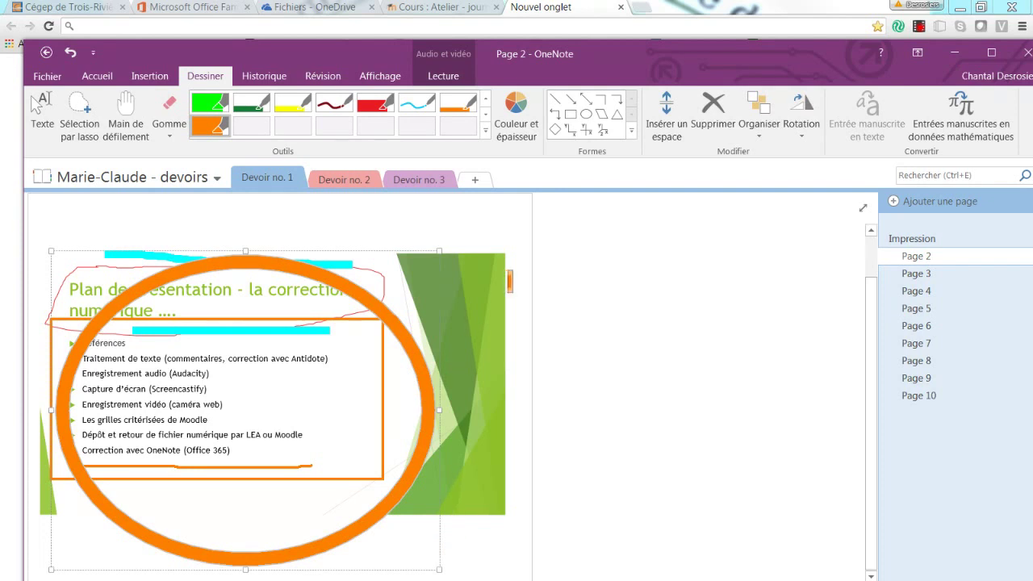
{"action": "left_click_drag", "start_coordinate": [509, 279], "coordinate": [644, 281]}
{"action": "left_click_drag", "start_coordinate": [539, 410], "coordinate": [670, 367]}
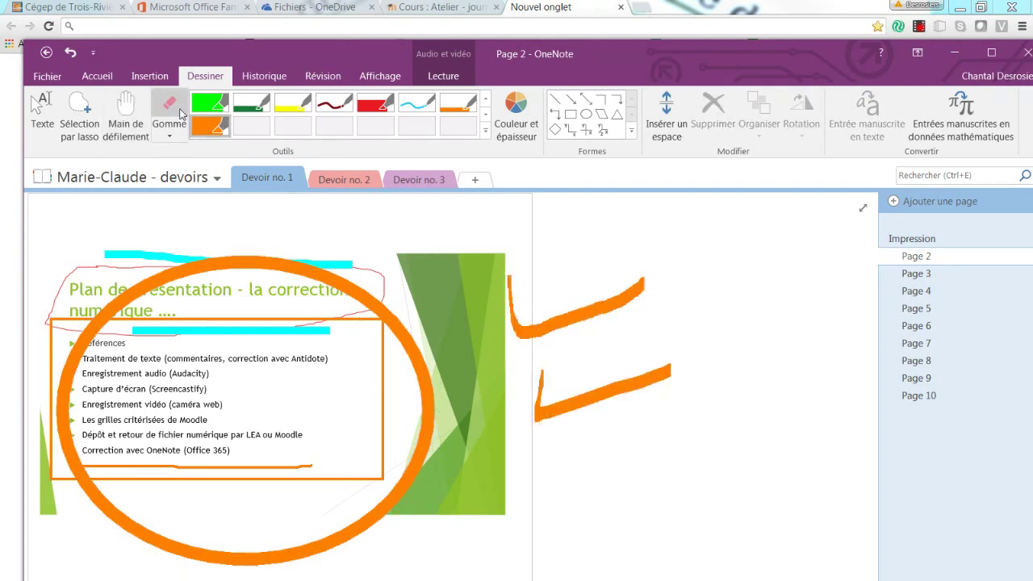
Handwrite "écrire" beside the slide with the thin black pen and convert the handwriting to text.
{"action": "left_click", "coordinate": [486, 98]}
{"action": "left_click", "coordinate": [210, 103]}
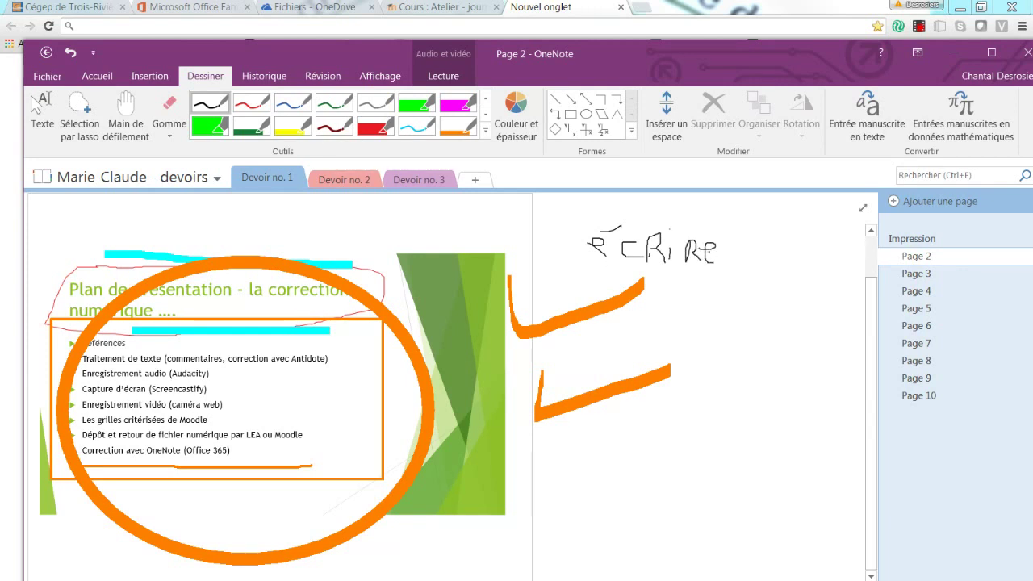
{"action": "left_click", "coordinate": [874, 130]}
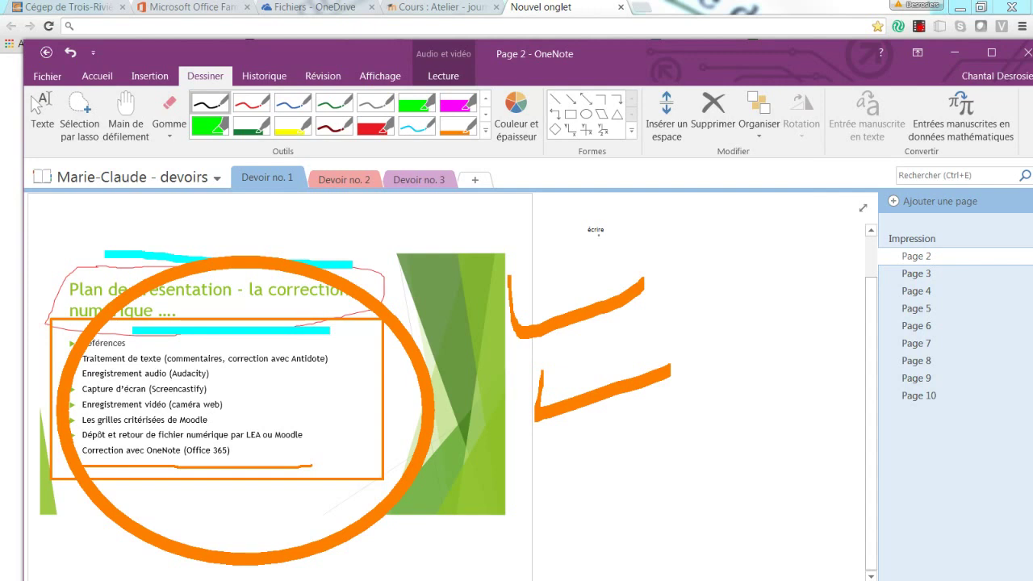
Add the typed text "Texte à écrire" in the blank area beside the slide and move its container up near "écrire".
{"action": "left_click", "coordinate": [45, 117]}
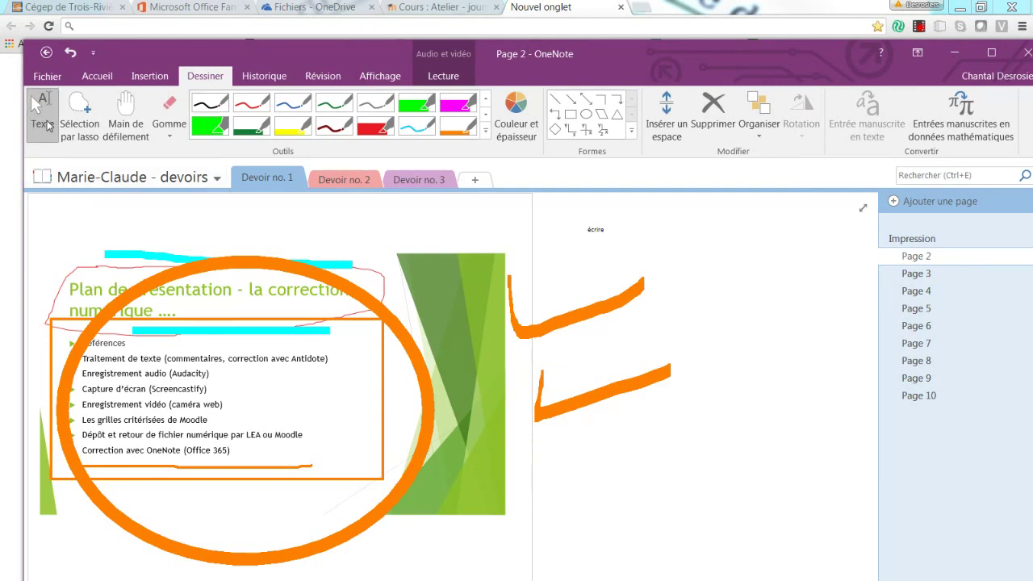
{"action": "left_click", "coordinate": [659, 281]}
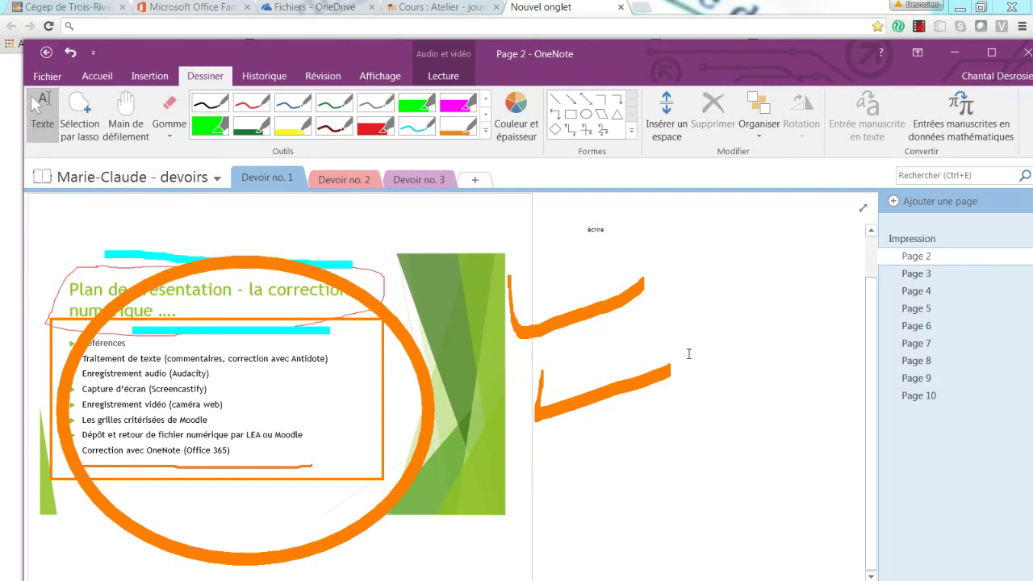
{"action": "type", "text": "Texte à écrire"}
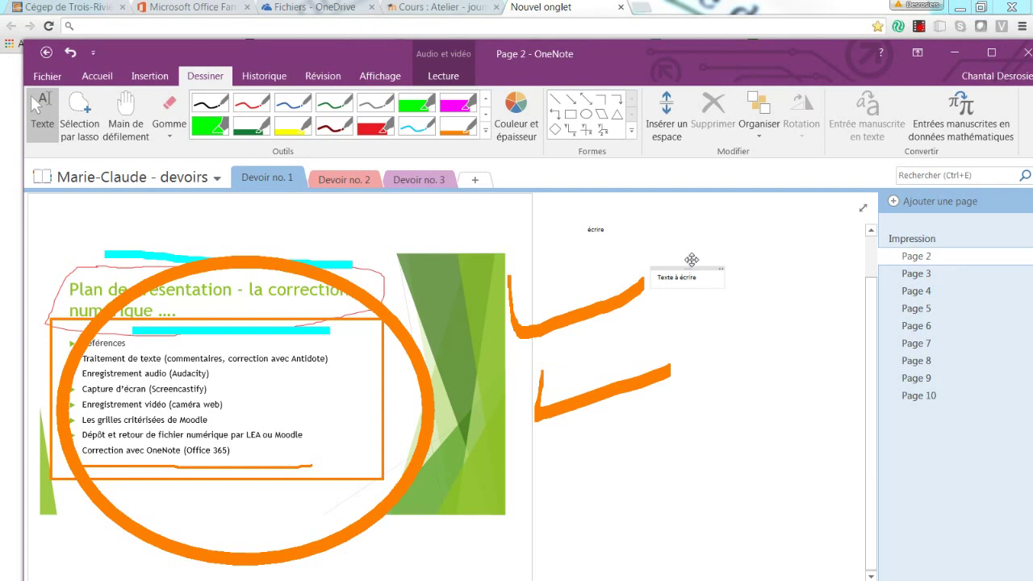
{"action": "left_click_drag", "start_coordinate": [692, 259], "coordinate": [700, 233]}
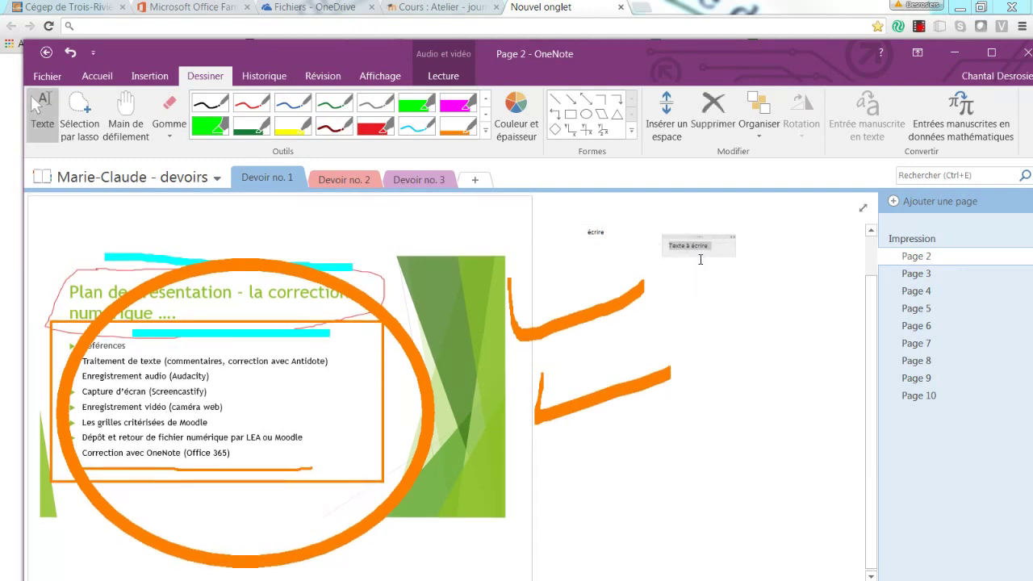
Erase parts of the turquoise stroke above the title with the small eraser, and remove all remaining drawn annotations with the stroke eraser.
{"action": "left_click", "coordinate": [175, 111]}
{"action": "mouse_move", "coordinate": [159, 254]}
{"action": "left_mouse_down"}
{"action": "mouse_move", "coordinate": [155, 279]}
{"action": "mouse_move", "coordinate": [184, 276]}
{"action": "left_mouse_up"}
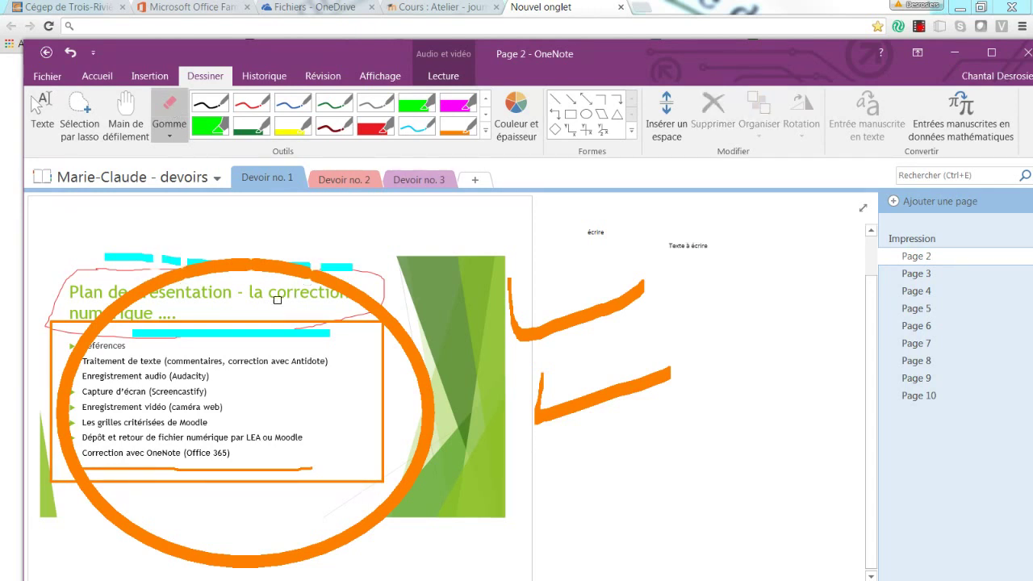
{"action": "left_click", "coordinate": [171, 136]}
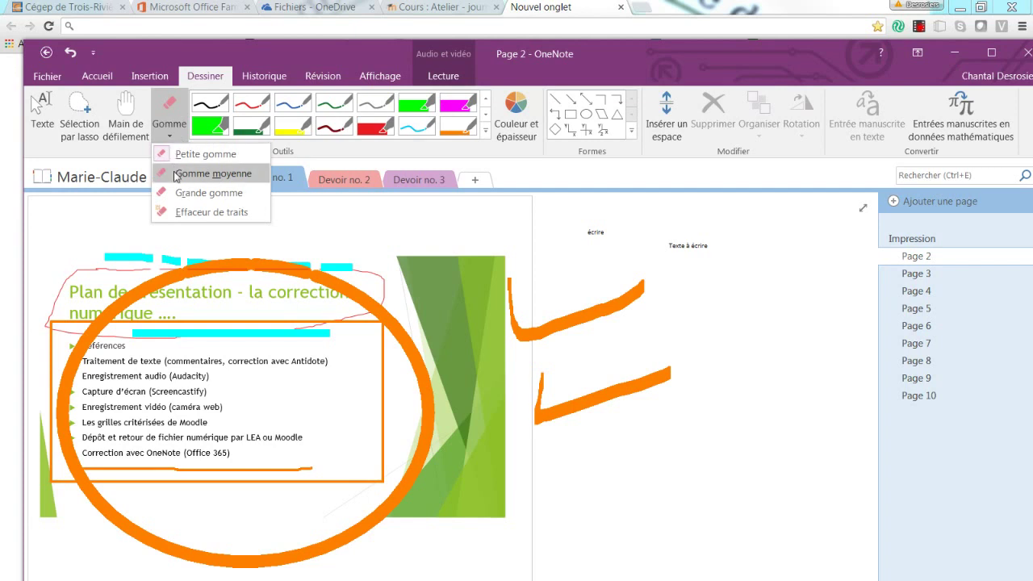
{"action": "left_click", "coordinate": [180, 212]}
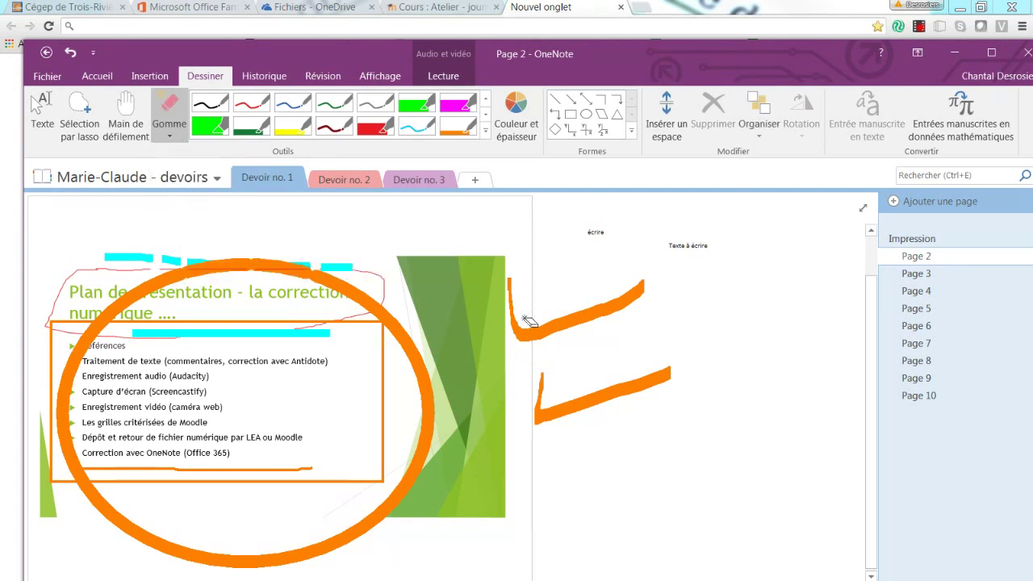
{"action": "left_click", "coordinate": [525, 329]}
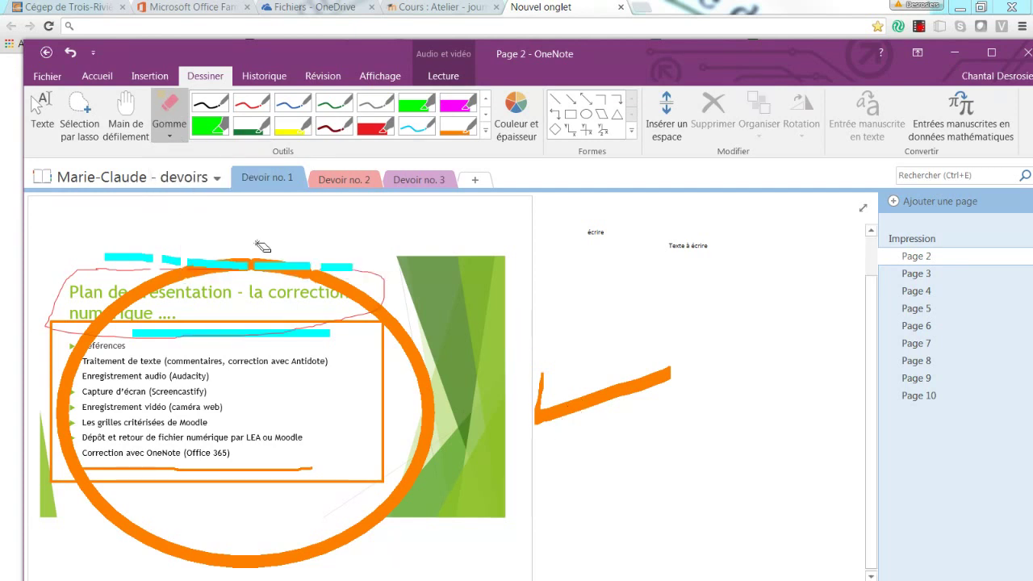
{"action": "mouse_move", "coordinate": [258, 242]}
{"action": "left_mouse_down"}
{"action": "mouse_move", "coordinate": [239, 329]}
{"action": "mouse_move", "coordinate": [234, 440]}
{"action": "mouse_move", "coordinate": [121, 436]}
{"action": "mouse_move", "coordinate": [121, 272]}
{"action": "mouse_move", "coordinate": [282, 270]}
{"action": "mouse_move", "coordinate": [347, 340]}
{"action": "left_mouse_up"}
{"action": "mouse_move", "coordinate": [297, 277]}
{"action": "left_mouse_down"}
{"action": "mouse_move", "coordinate": [178, 284]}
{"action": "mouse_move", "coordinate": [474, 427]}
{"action": "mouse_move", "coordinate": [573, 417]}
{"action": "left_mouse_up"}
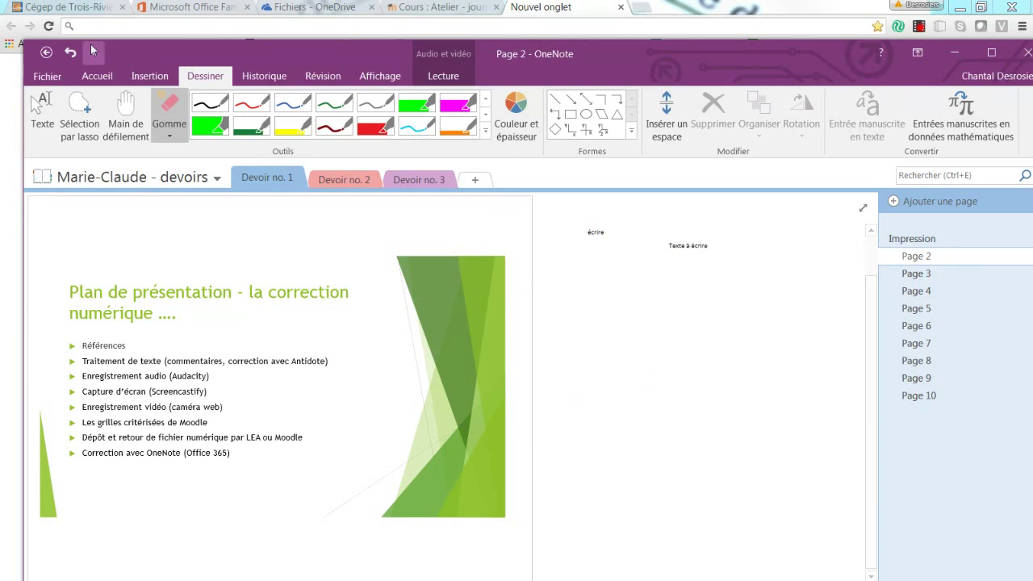
Delete the two text containers "Texte à écrire" and "écrire" beside the slide.
{"action": "left_click", "coordinate": [37, 105]}
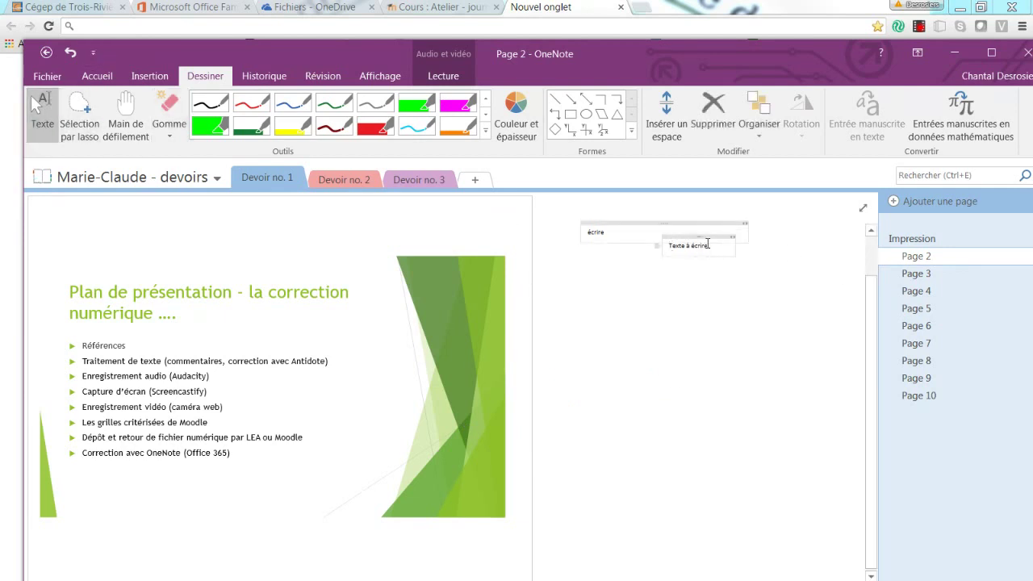
{"action": "left_click", "coordinate": [708, 236]}
{"action": "key", "text": "Delete"}
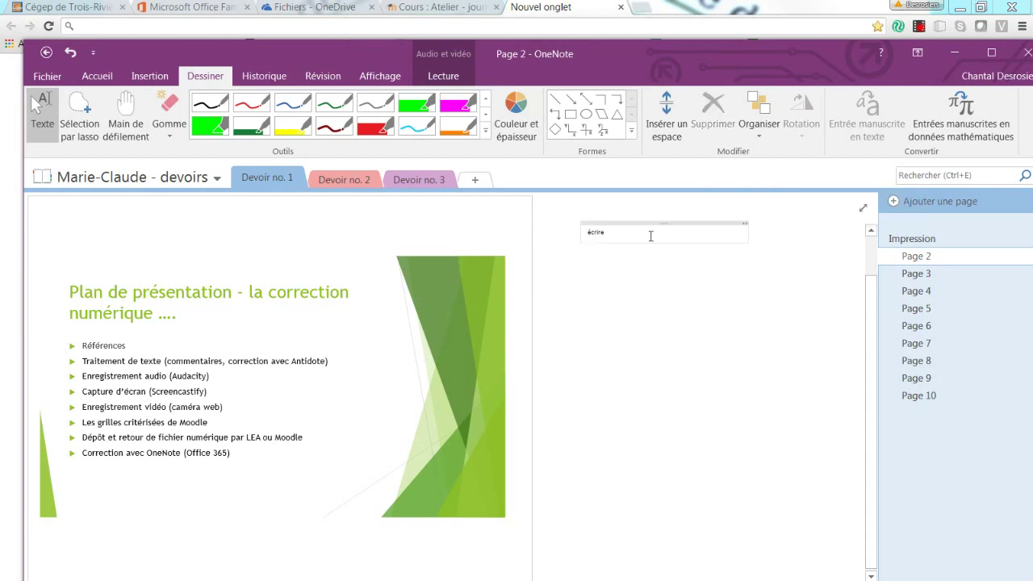
{"action": "left_click", "coordinate": [632, 222]}
{"action": "key", "text": "Delete"}
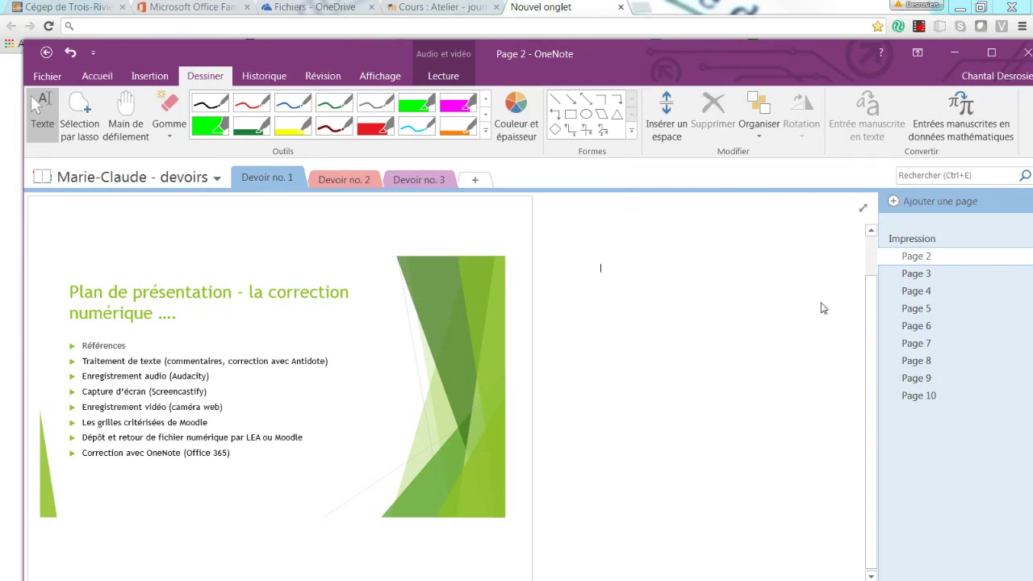